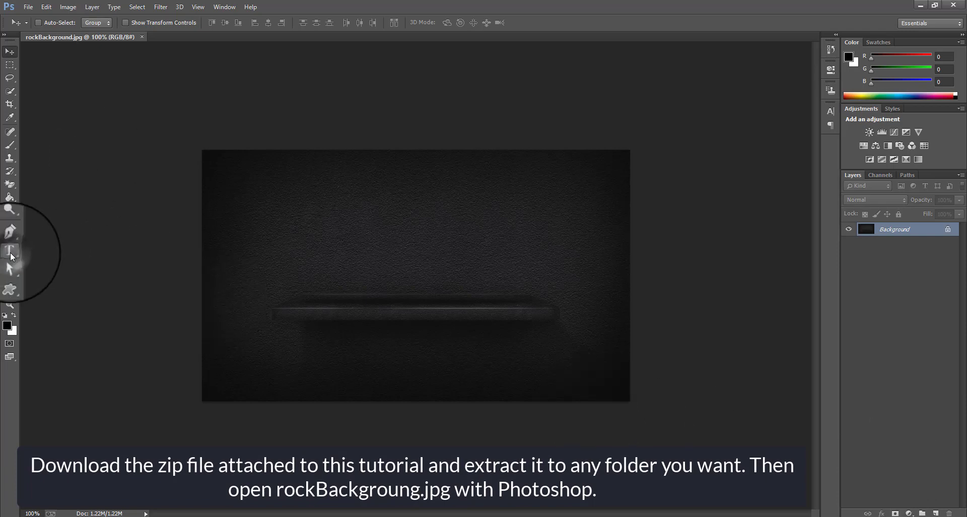
Step: Add the text ROCK in the Titan One font on the canvas and set its size to 190 pt
text(ROCK)
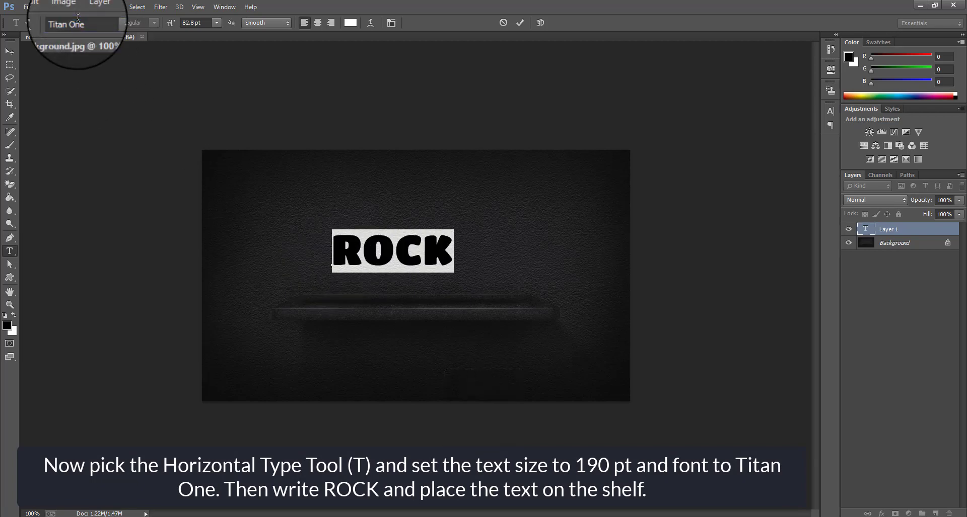
double_click(188, 20)
text(190)
click(9, 51)
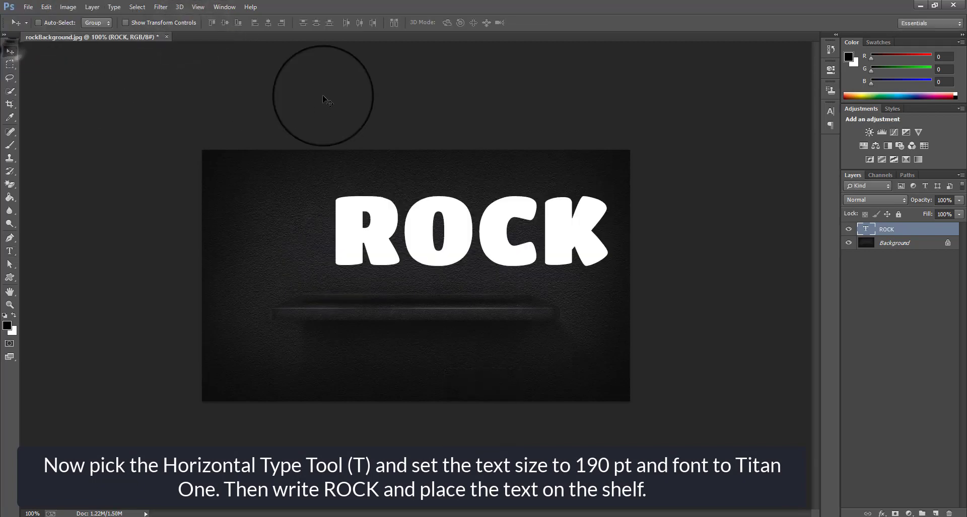
Step: Center the ROCK text horizontally on the canvas and move it down onto the shelf
click(268, 23)
key(ctrl+d)
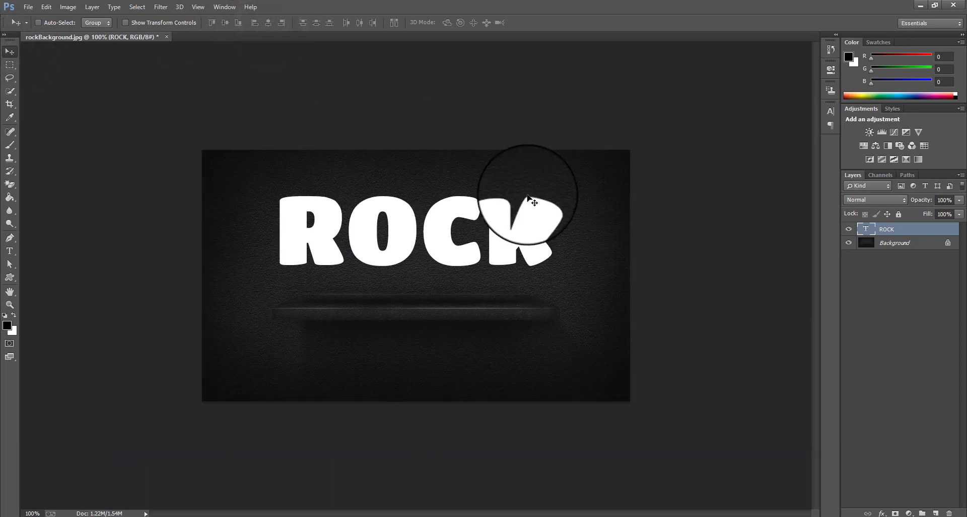
key(shift+Down)
key(shift+Down)
key(shift+Down)
key(shift+Down)
key(shift+Down)
key(shift+Down)
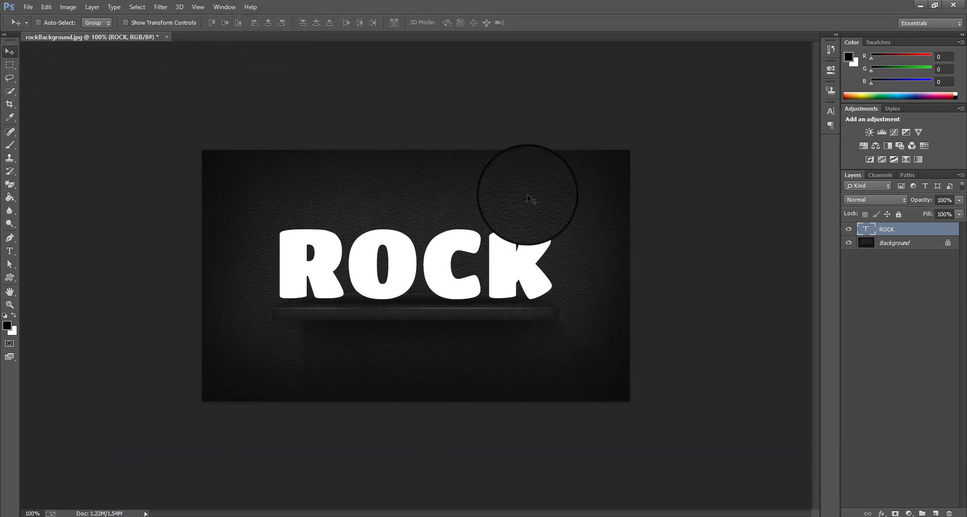
Step: Add a Pattern Overlay to the ROCK layer using the rockPattern-Tutorial stone pattern at 50% scale
click(881, 514)
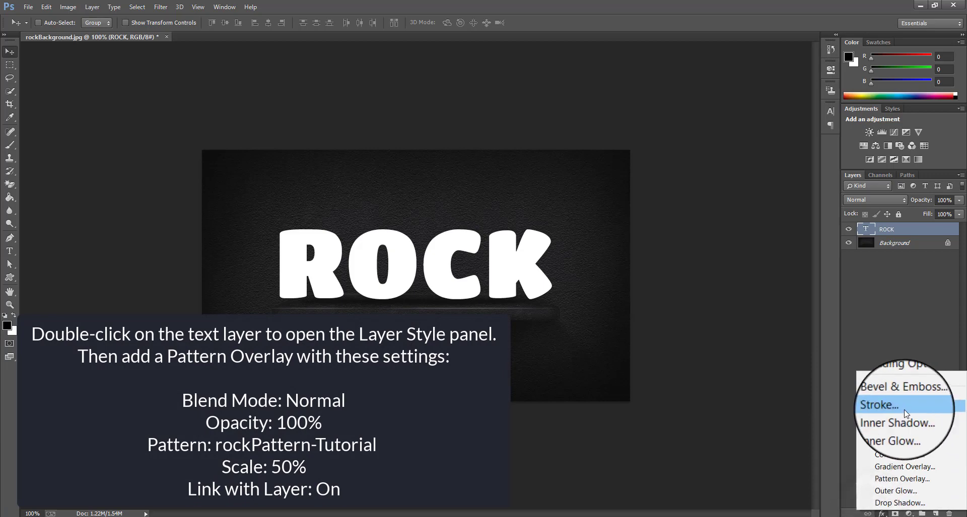
click(895, 477)
click(687, 262)
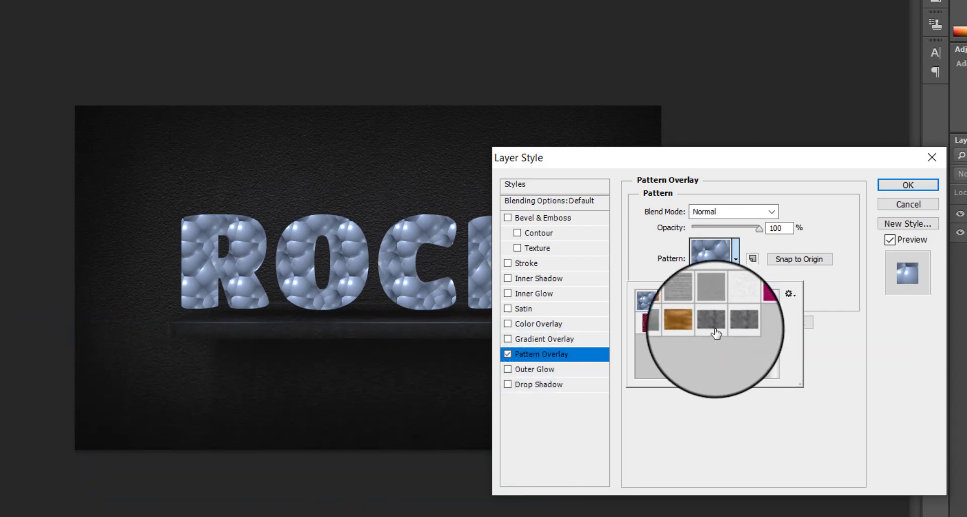
click(712, 323)
click(840, 302)
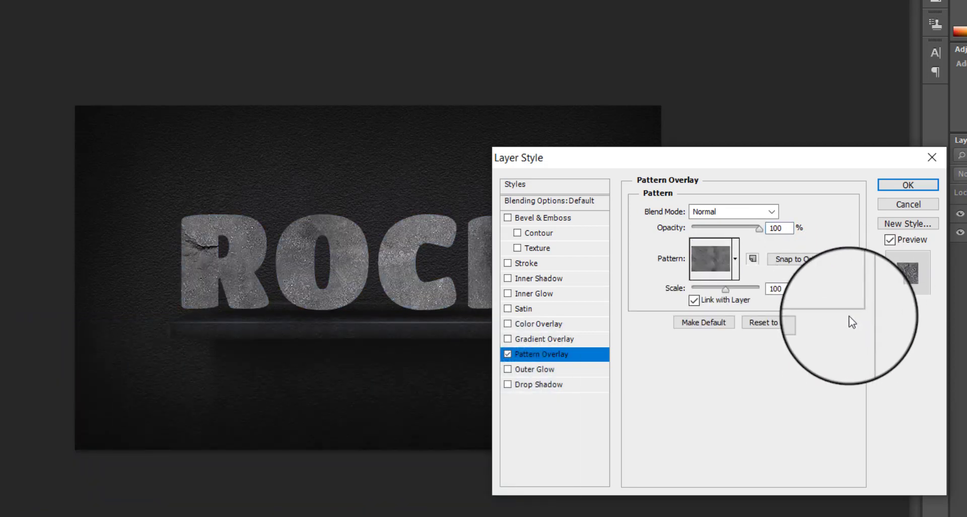
click(781, 290)
text(50)
Step: Add a Gradient Overlay to the text with its blend mode set to Soft Light
click(570, 340)
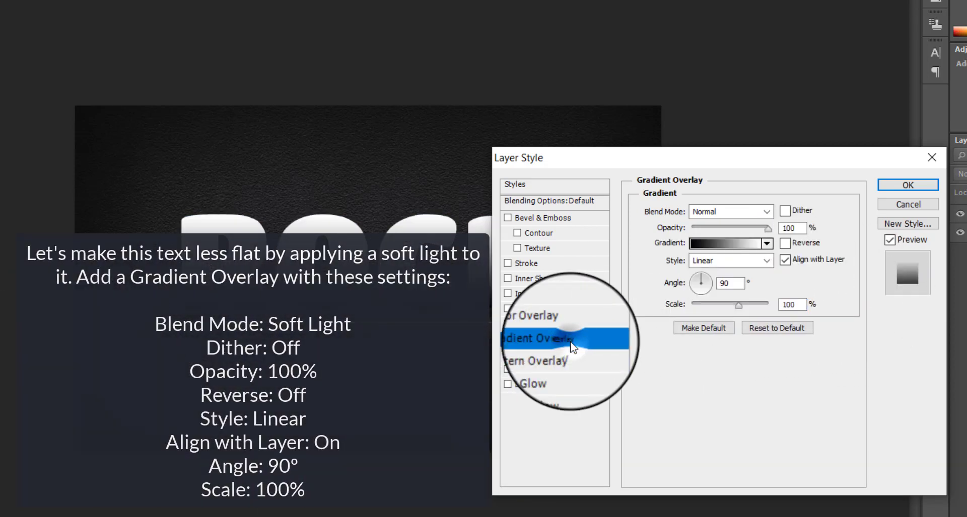
click(725, 207)
click(725, 208)
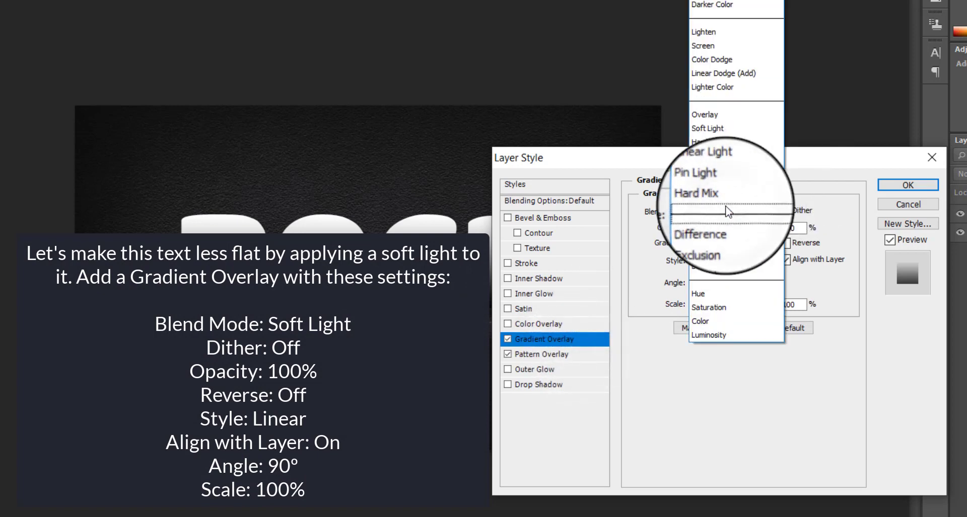
click(725, 128)
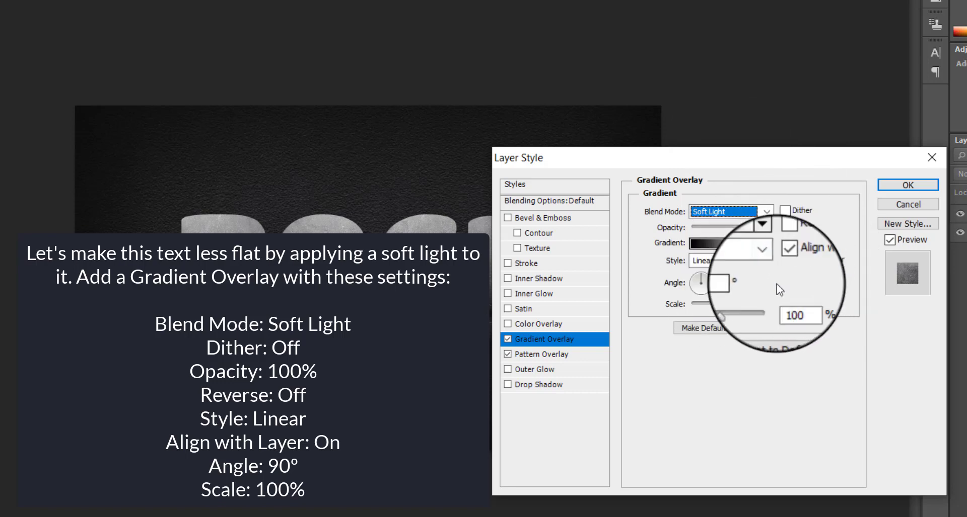
Step: Recolor the overlay gradient with a #414141 stop at 0% and a #c3c3c3 stop at 100%
click(725, 243)
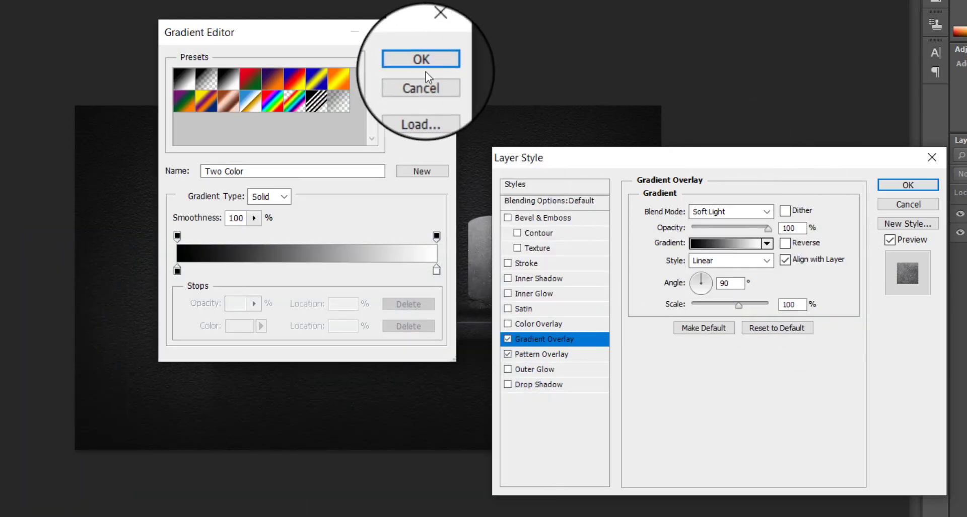
click(426, 70)
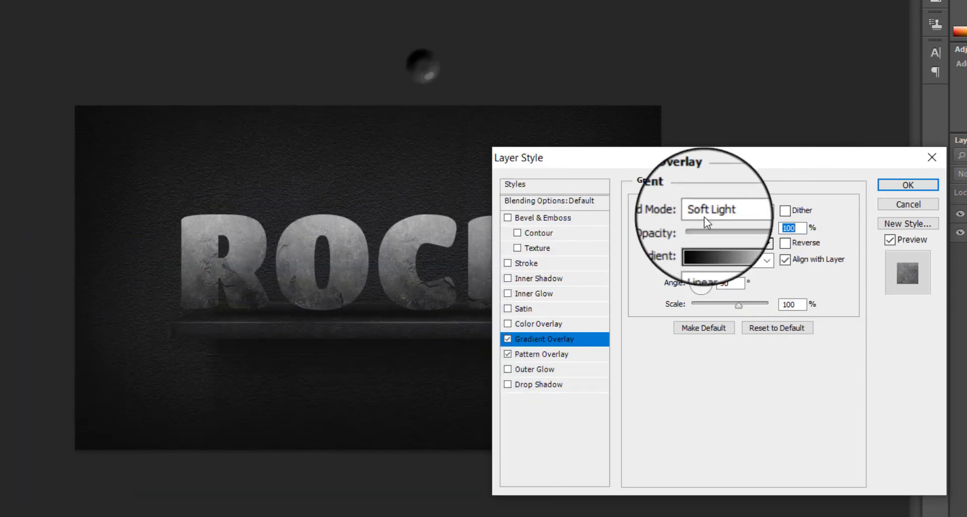
click(719, 243)
double_click(177, 270)
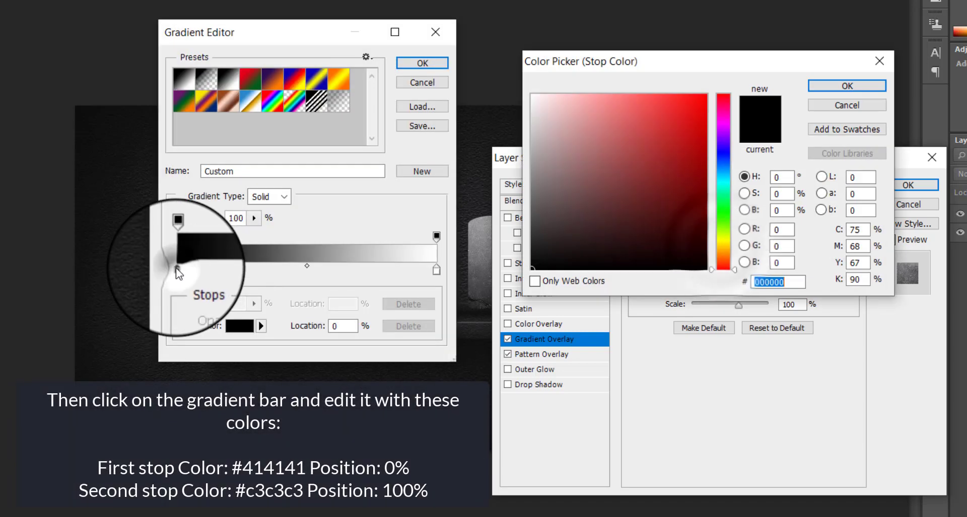
text(414141)
key(Return)
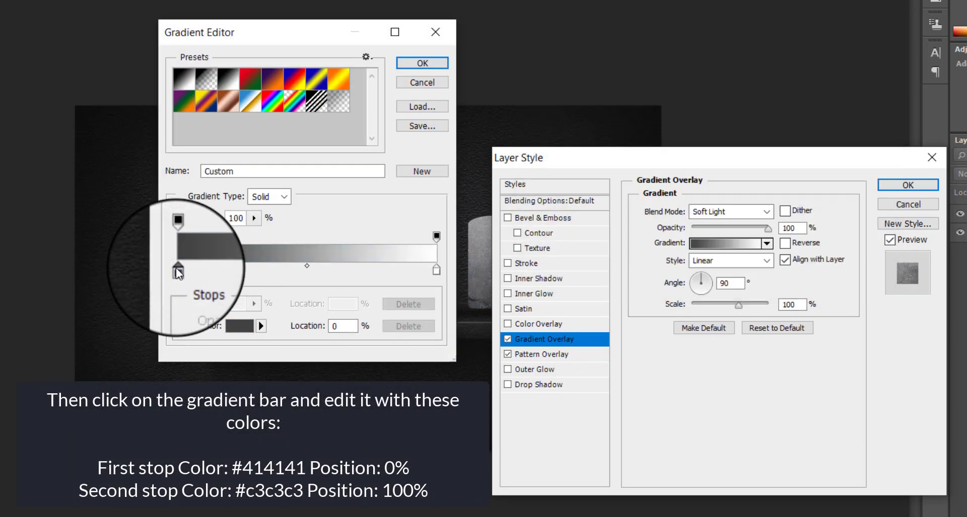
double_click(436, 270)
text(c3c3c3)
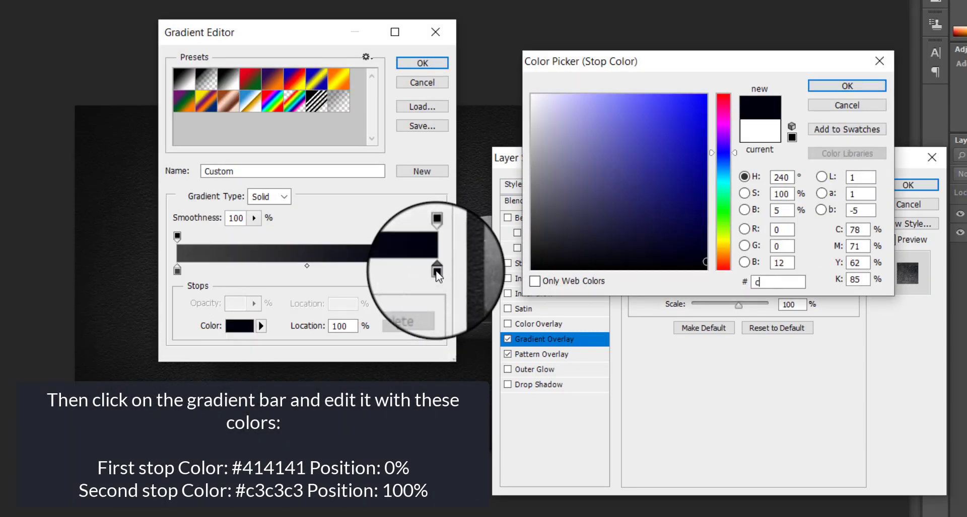
click(854, 88)
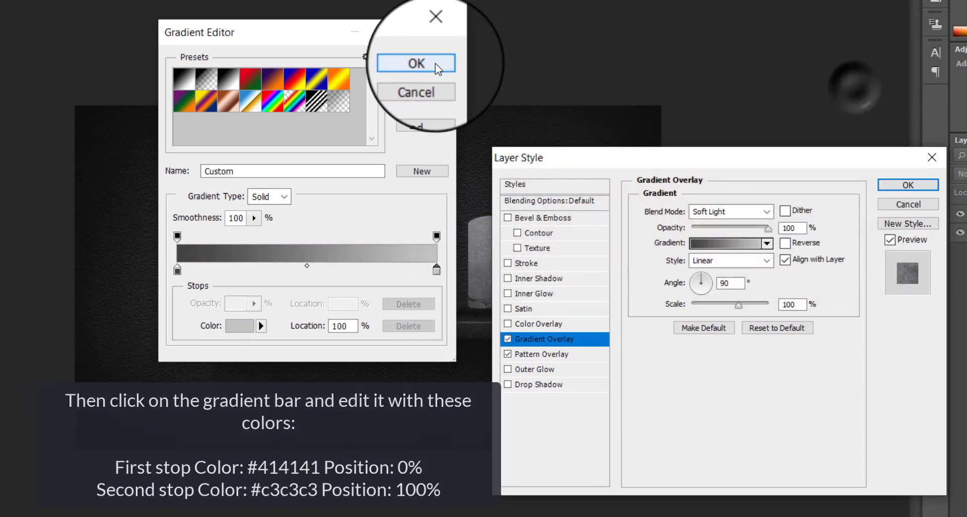
click(422, 62)
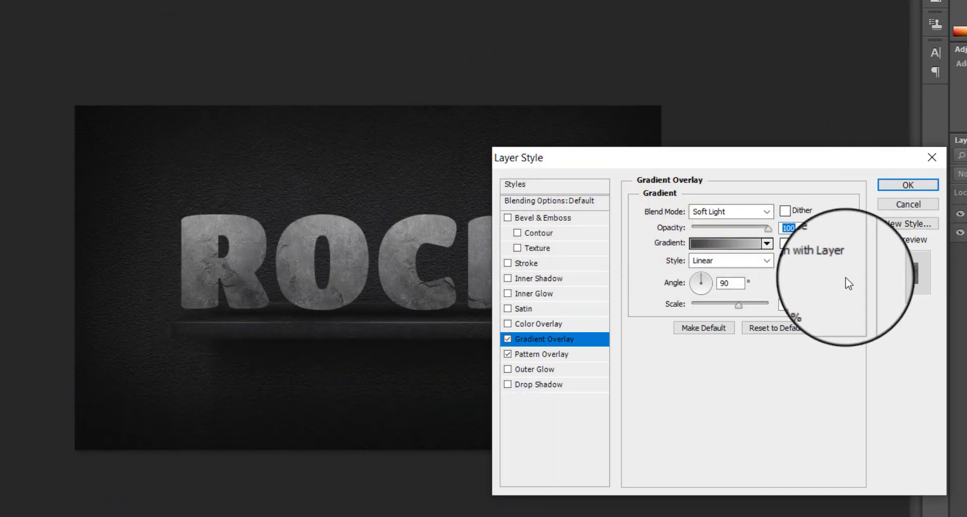
Step: Add an Inner Glow to the text with Color Dodge blend mode and 33% opacity
click(533, 294)
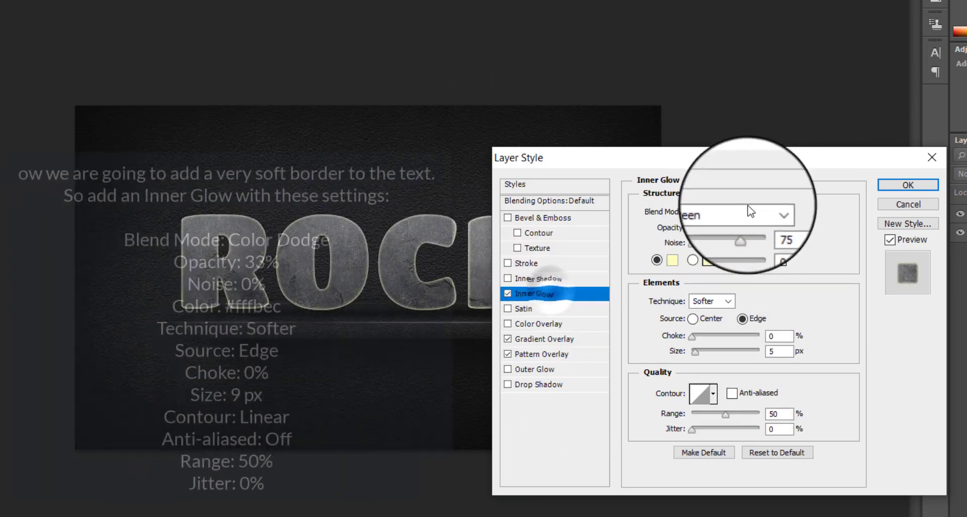
click(748, 210)
click(721, 60)
click(782, 226)
text(33)
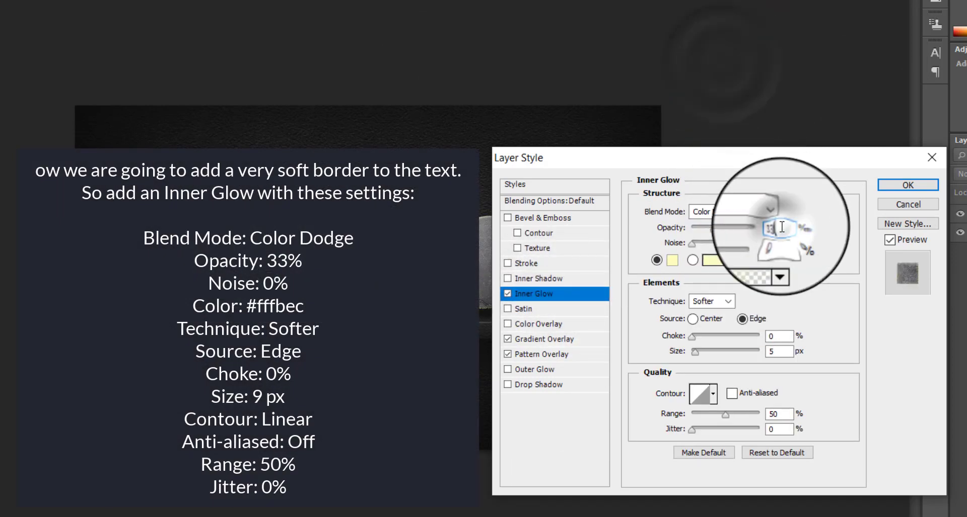
Step: Set the inner glow color to #fffbec and its size to 9 px
click(672, 260)
text(fff)
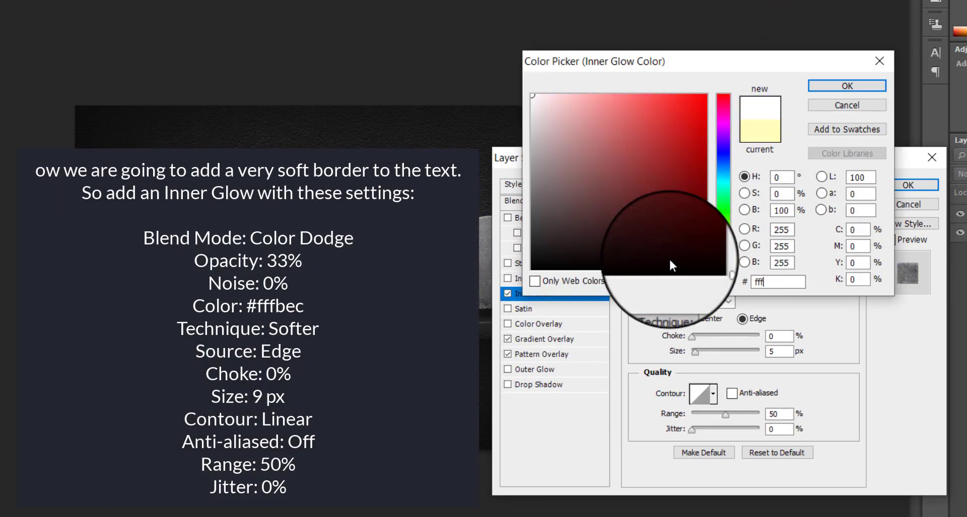
text(bec)
key(Return)
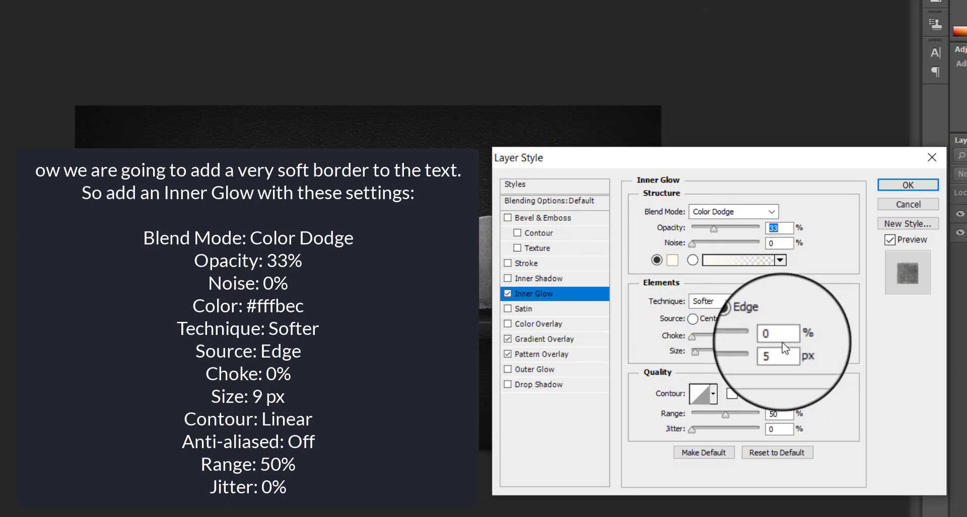
double_click(780, 351)
text(9)
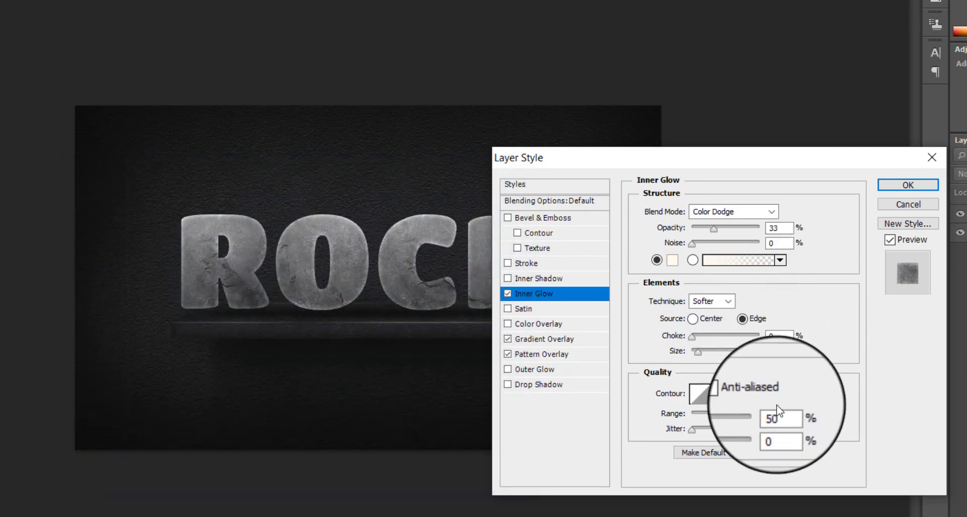
Step: Add an Inner Shadow at 54% opacity with global light off and the angle set to -45°
click(538, 278)
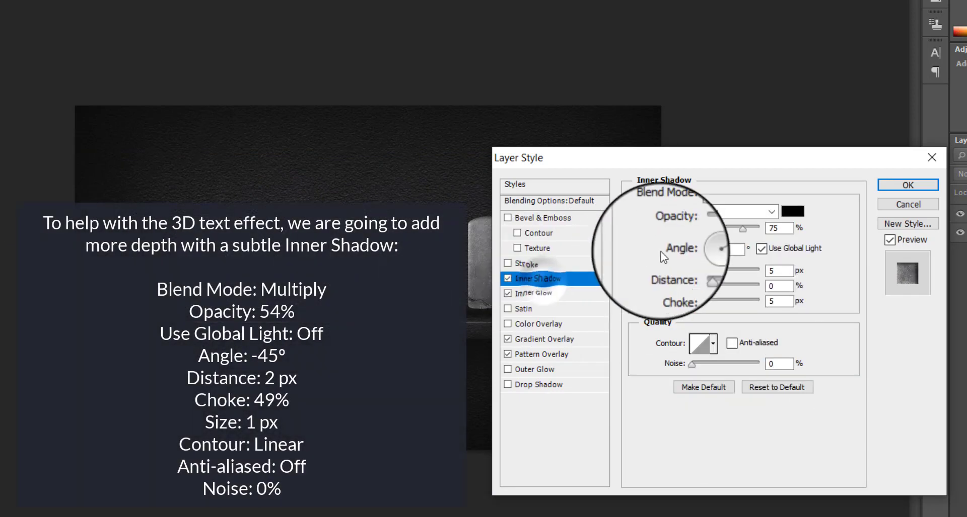
double_click(772, 229)
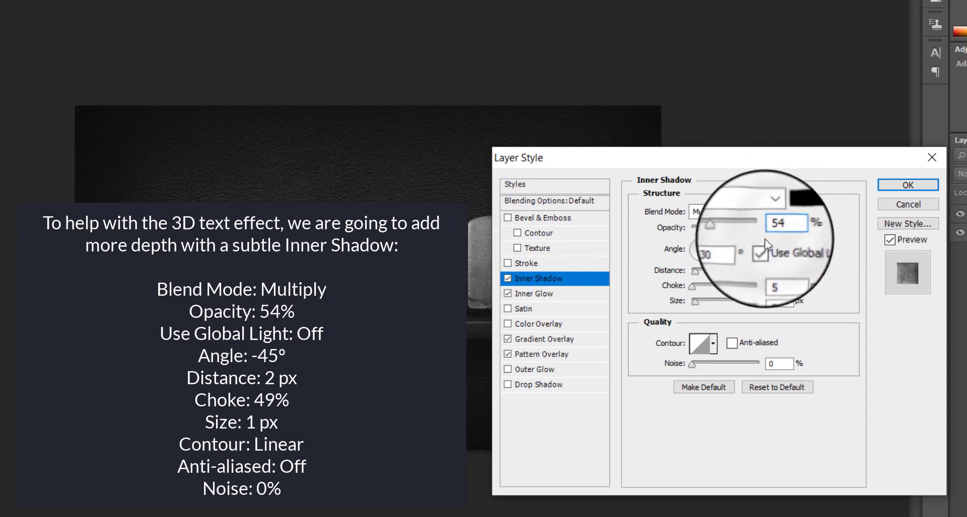
click(762, 248)
text(-45)
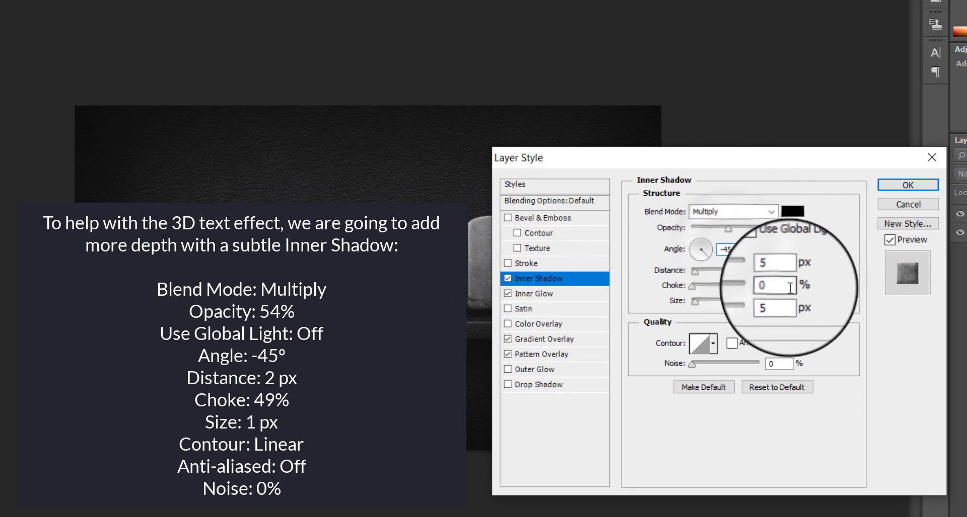
Step: Set the inner shadow's distance to 2 px, choke to 49% and size to 1 px
double_click(781, 271)
text(2)
key(Tab)
text(49)
key(Tab)
text(1)
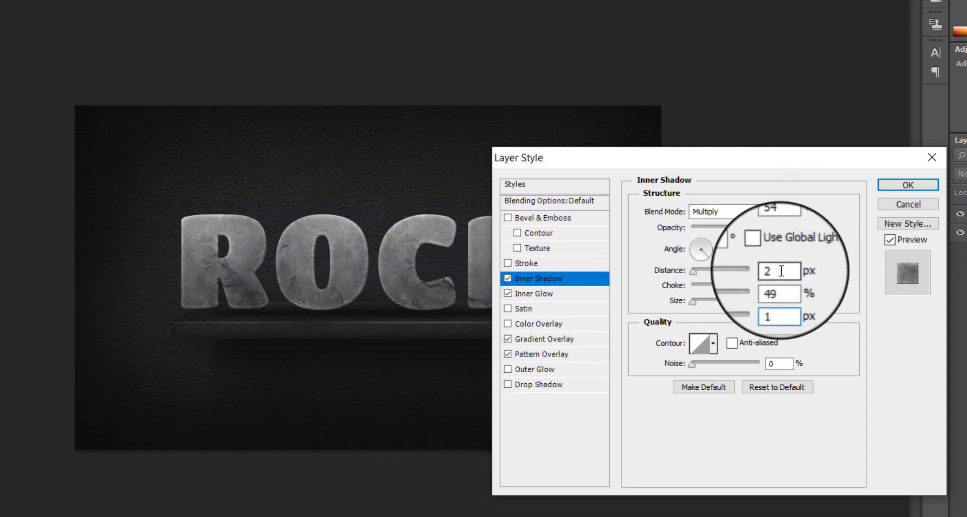
Step: Add a Drop Shadow with Normal blend mode and color #0c0c0c
click(547, 386)
click(728, 212)
click(732, 0)
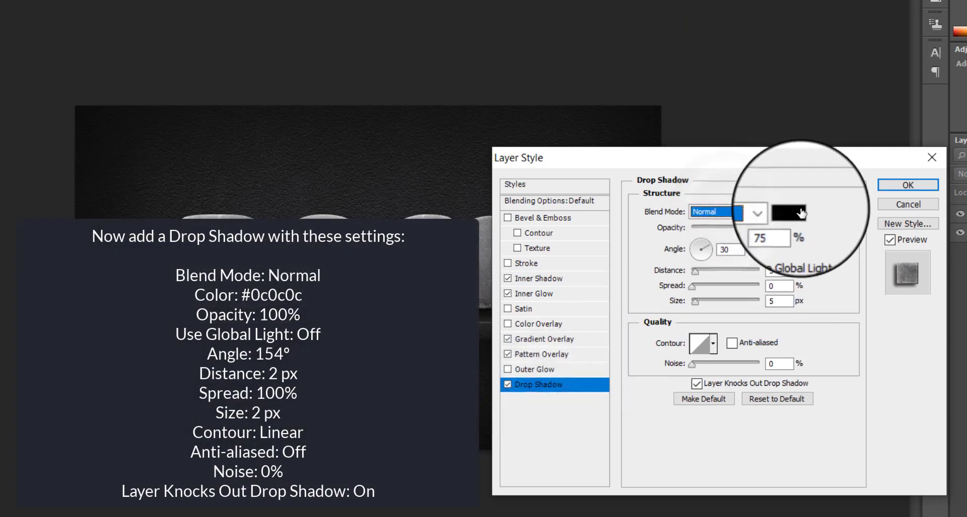
click(792, 211)
text(0c0c0c)
key(Return)
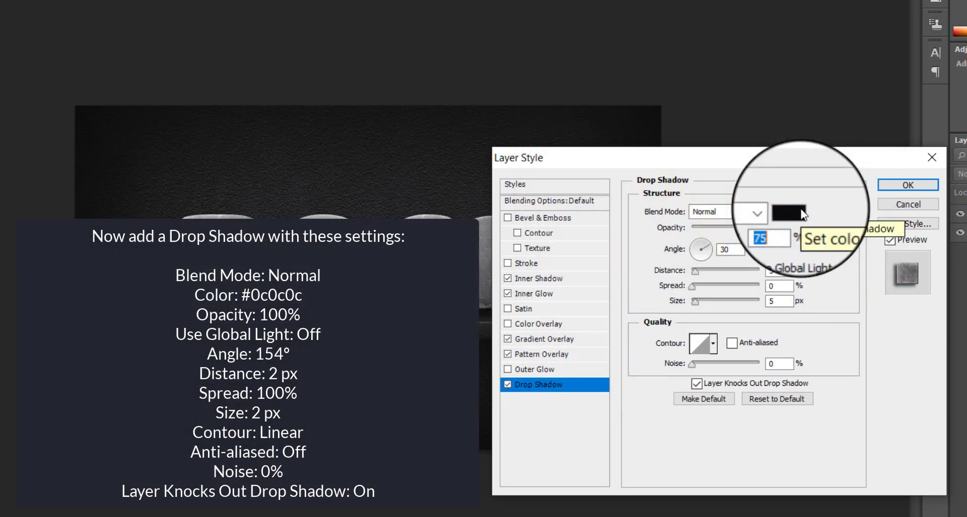
Step: Set the drop shadow to 100% opacity, global light off, angle 154°, distance 2 px, spread 100% and size 2 px
click(750, 249)
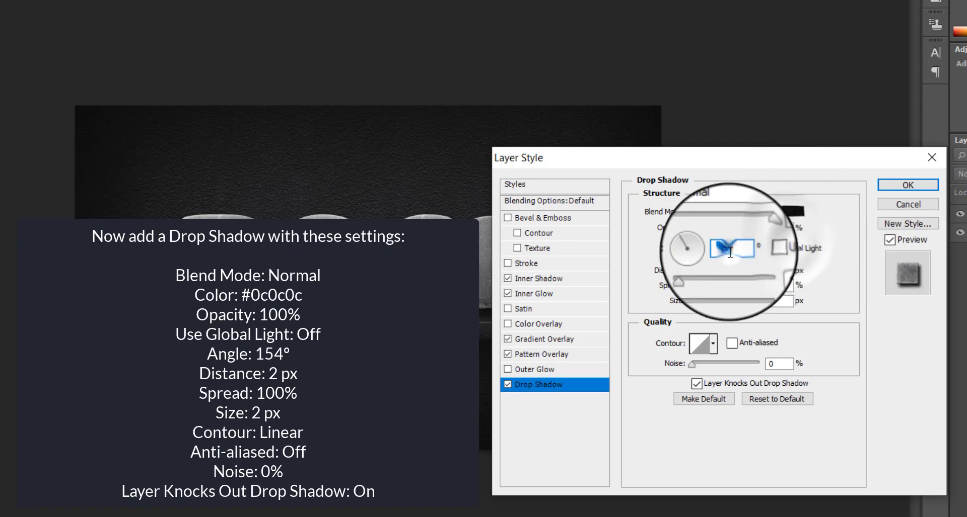
double_click(778, 269)
text(2)
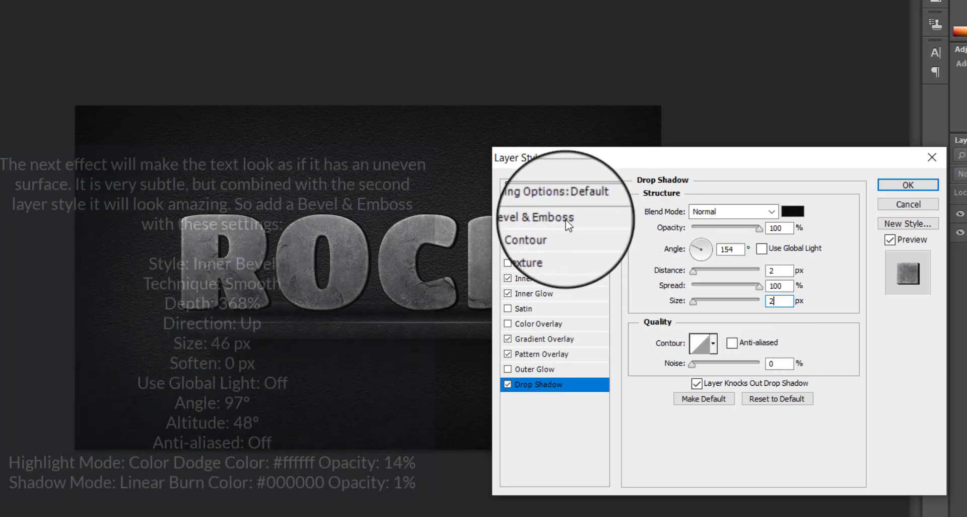
Step: Add a Bevel & Emboss effect with its depth set to 368% and size to 46 px
click(566, 220)
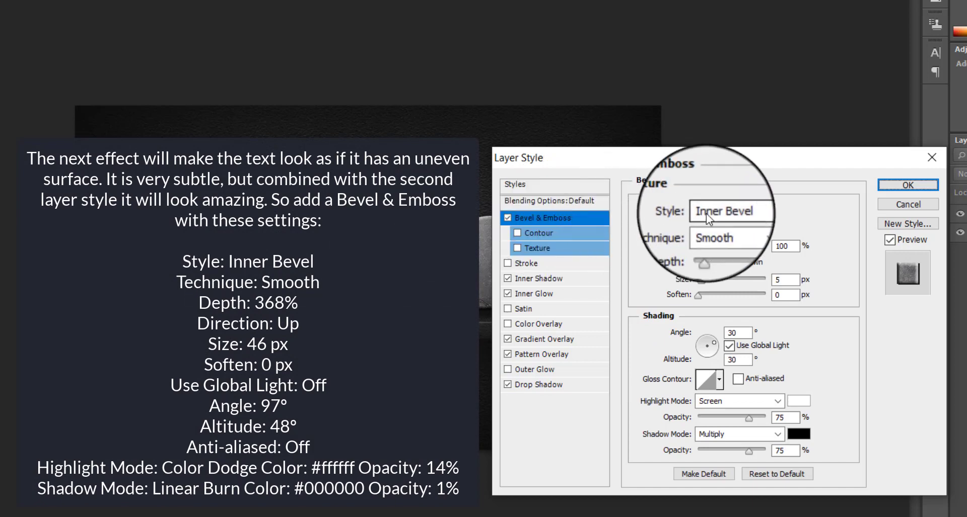
double_click(795, 247)
text(368)
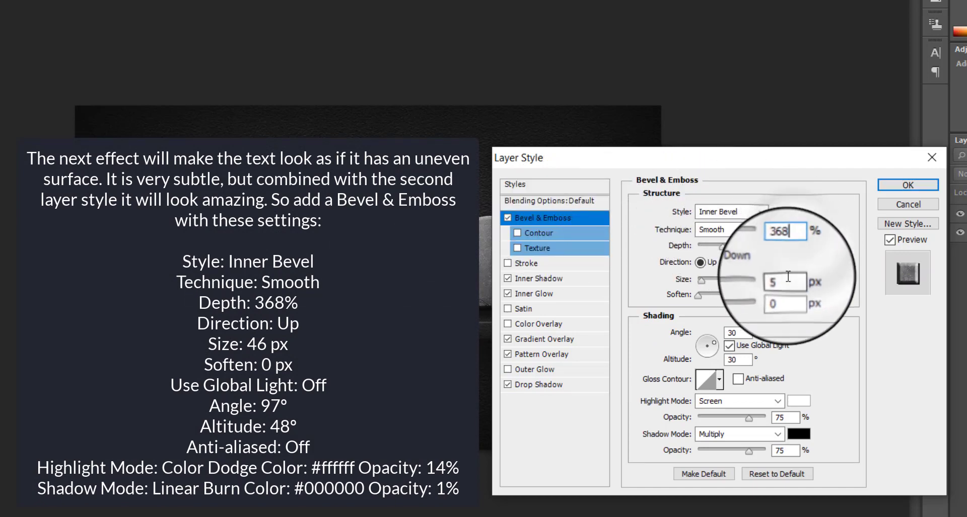
text(46)
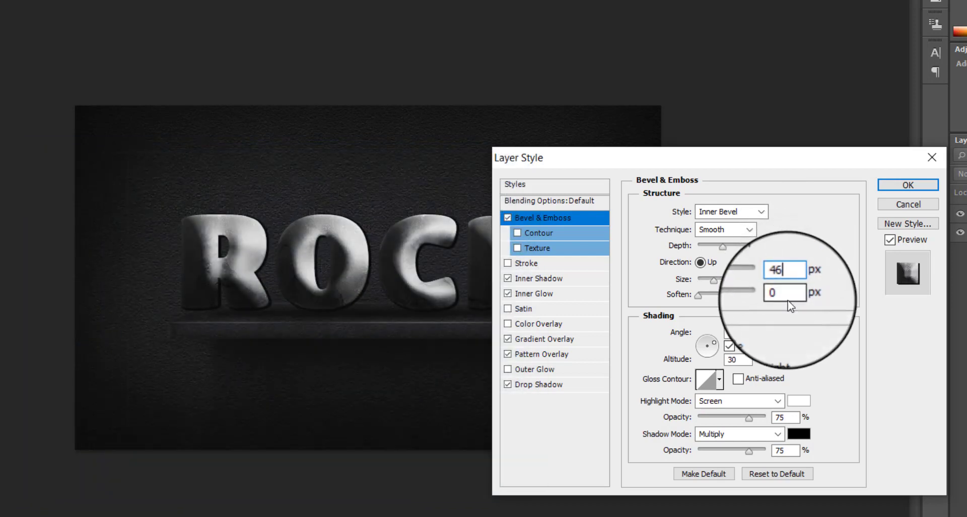
Step: Turn off global light for the bevel and set its angle to 97° and altitude to 48°
click(761, 349)
double_click(740, 335)
text(97)
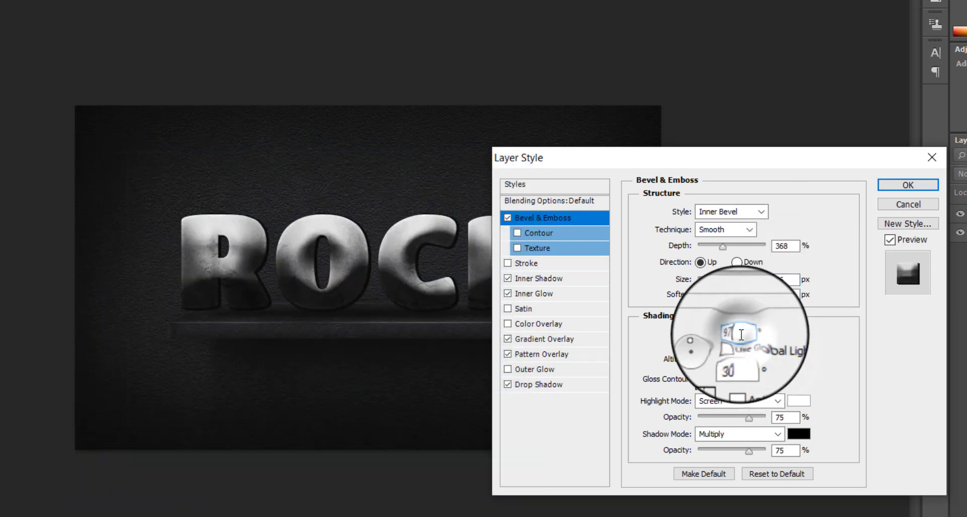
double_click(740, 362)
text(48)
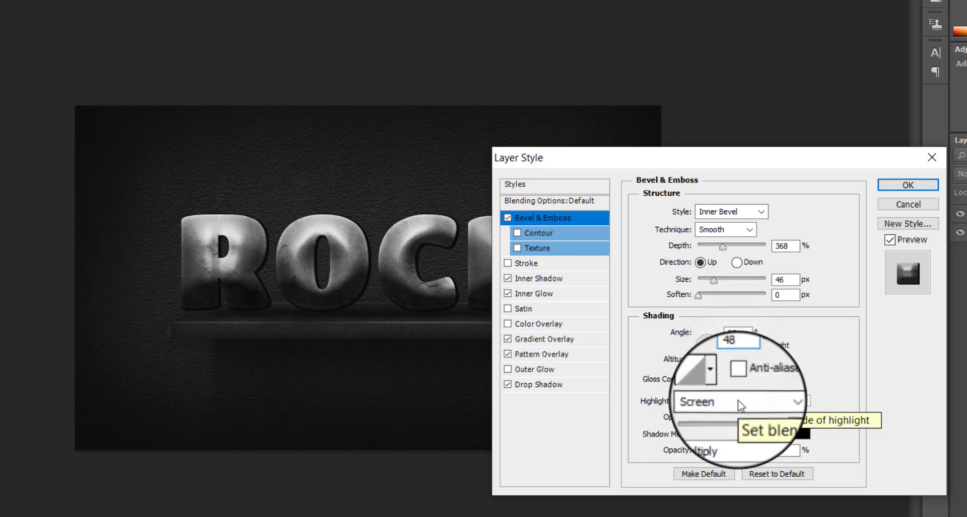
Step: Set the bevel's highlight mode to Color Dodge with color #ffffff and 14% opacity
click(738, 400)
click(737, 109)
click(798, 402)
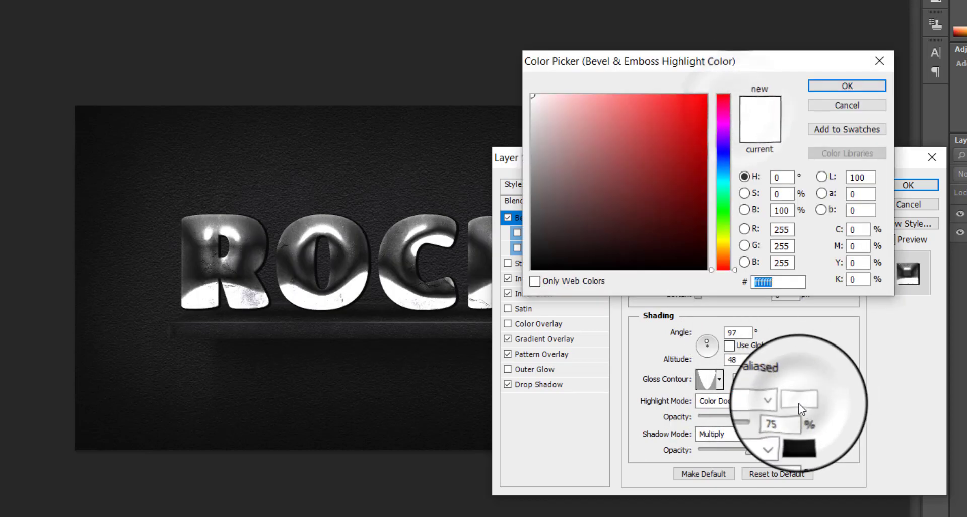
click(847, 86)
Step: Set the bevel's shadow mode to Linear Burn with color #000000 and 1% opacity
click(724, 433)
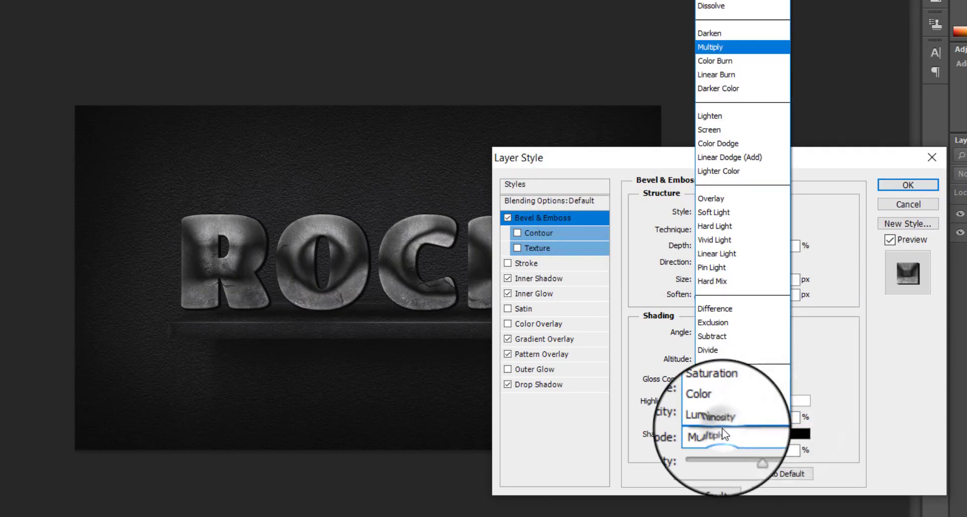
click(743, 73)
click(800, 434)
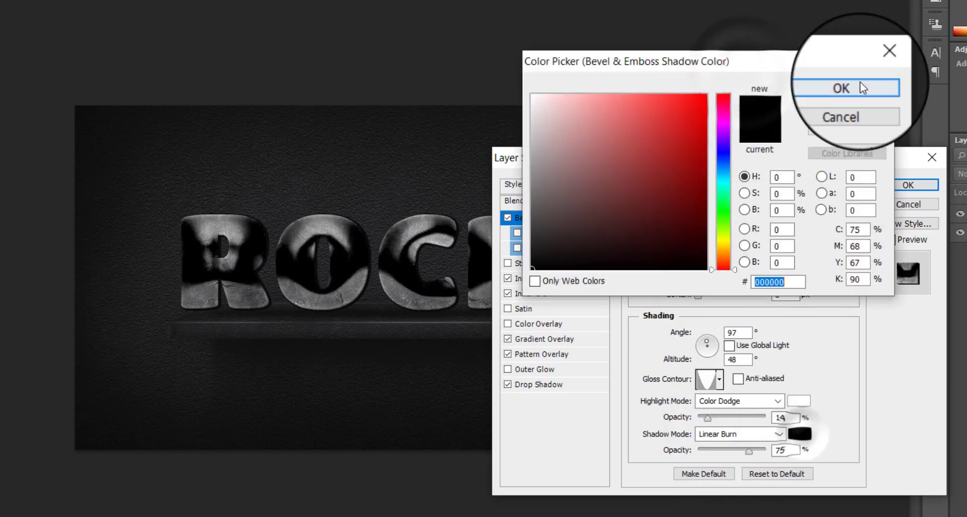
click(850, 86)
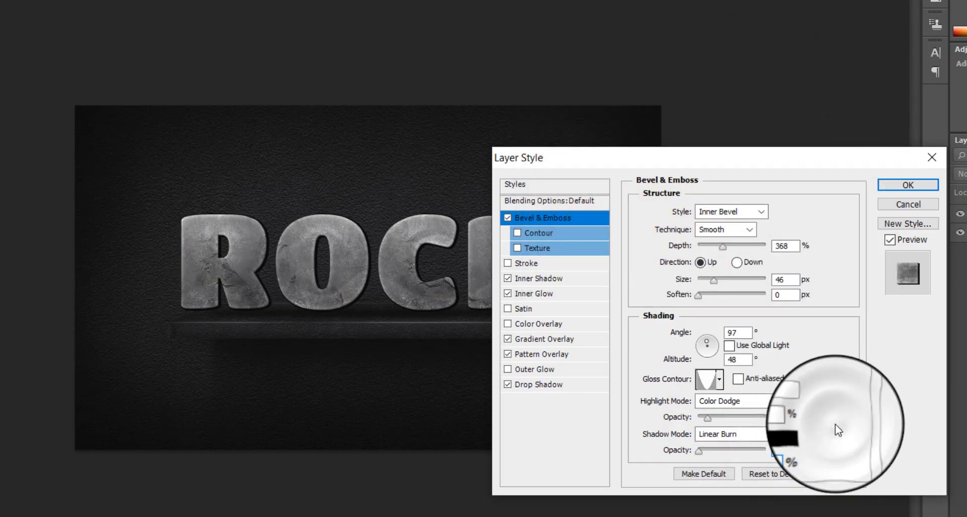
Step: Edit the bevel's gloss contour so the first point outputs 58% and a second point sits at input 37%, output 7%
click(706, 379)
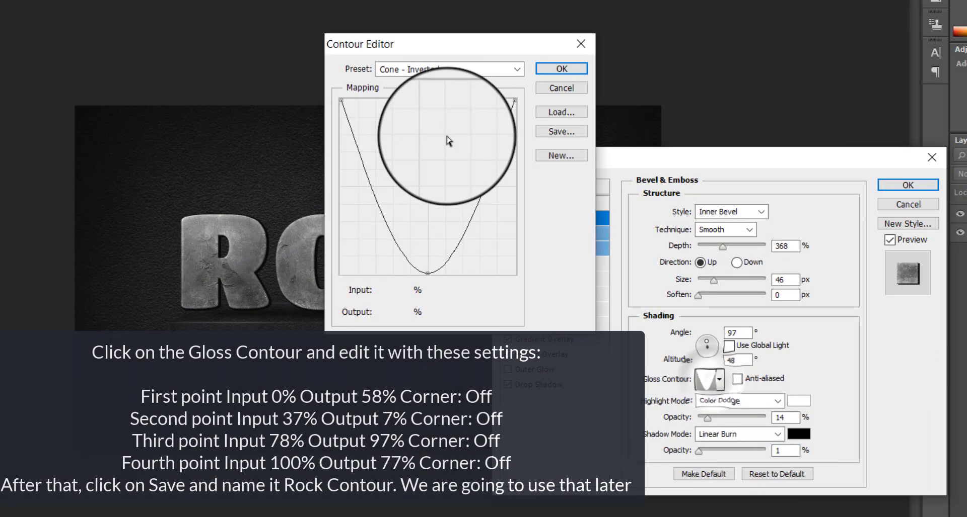
click(341, 101)
double_click(394, 312)
text(58)
click(376, 228)
double_click(395, 290)
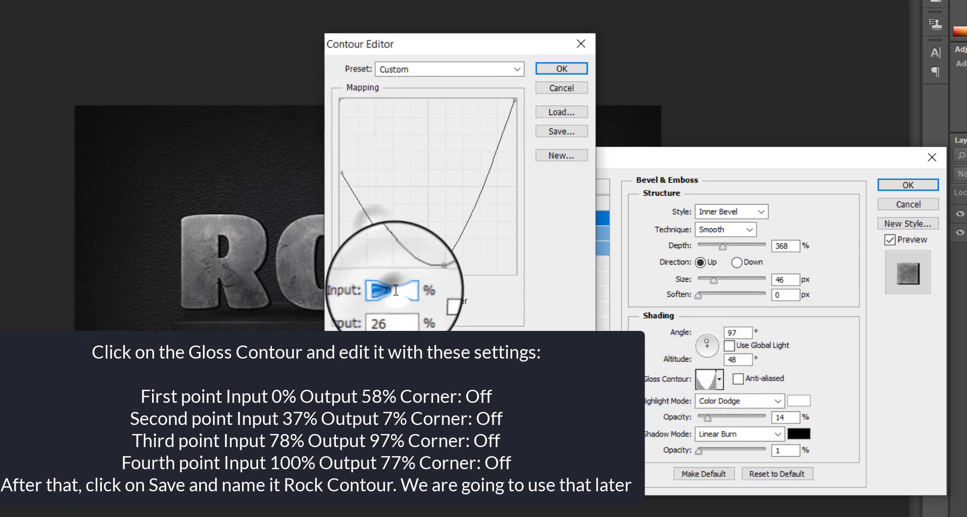
text(37)
key(Tab)
text(7)
Step: Add a third gloss contour point at input 78%, output 97%, and set the end point's output to 77%
click(473, 220)
key(Tab)
text(97)
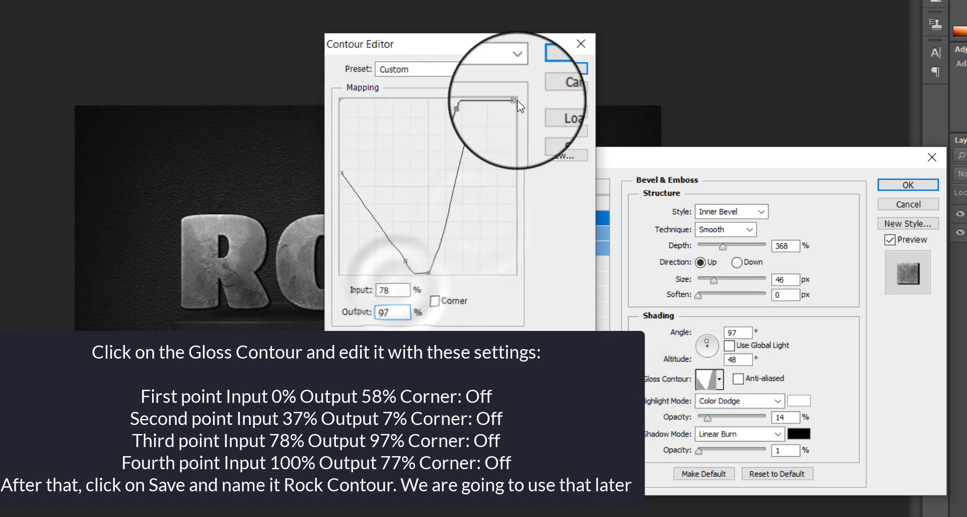
click(514, 100)
double_click(391, 312)
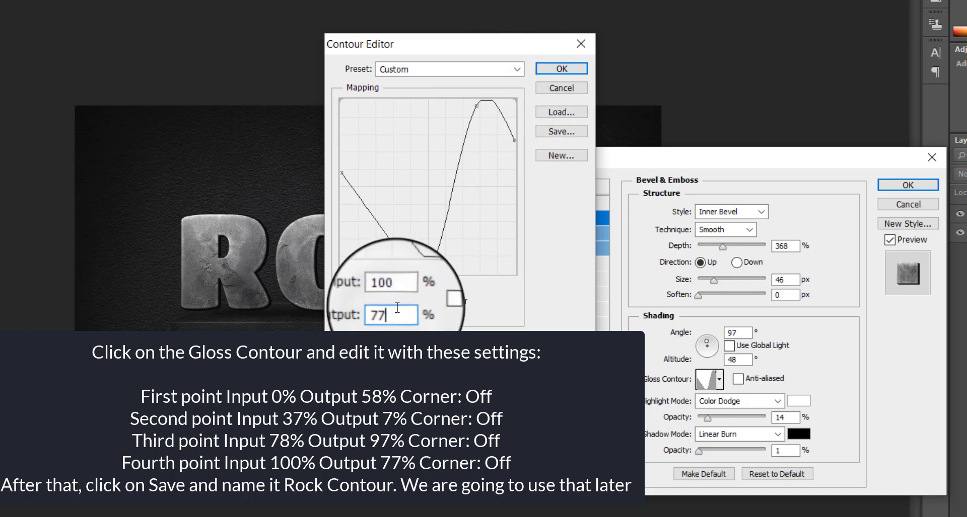
text(77)
Step: Save the gloss contour as "Rock contour" and apply the layer style to the ROCK text
click(561, 131)
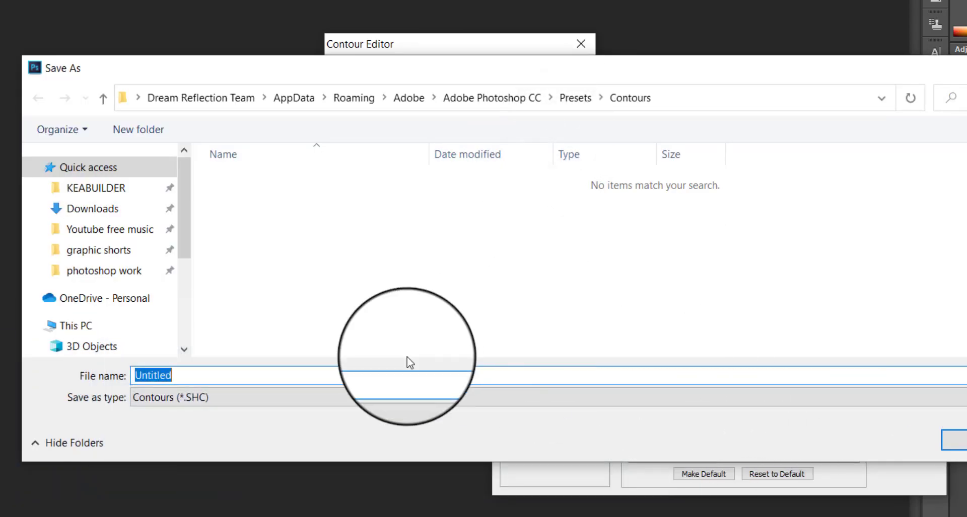
text(Rock contour)
key(Return)
click(554, 67)
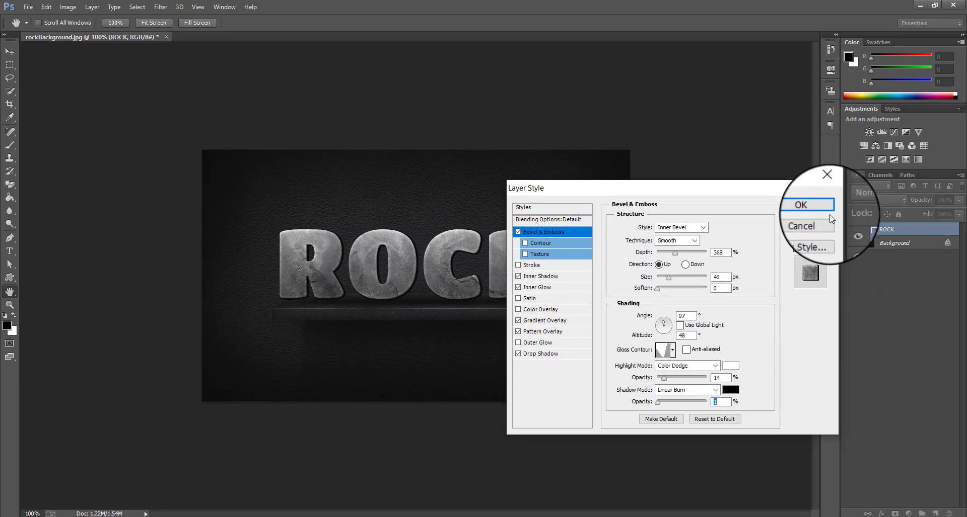
click(907, 185)
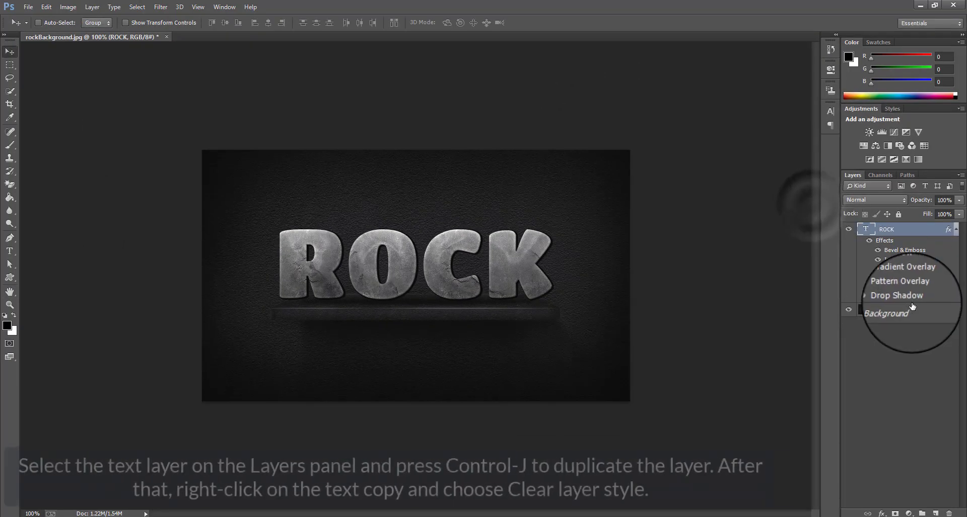
Step: Duplicate the ROCK text layer and clear the layer style from the copy
key(ctrl+j)
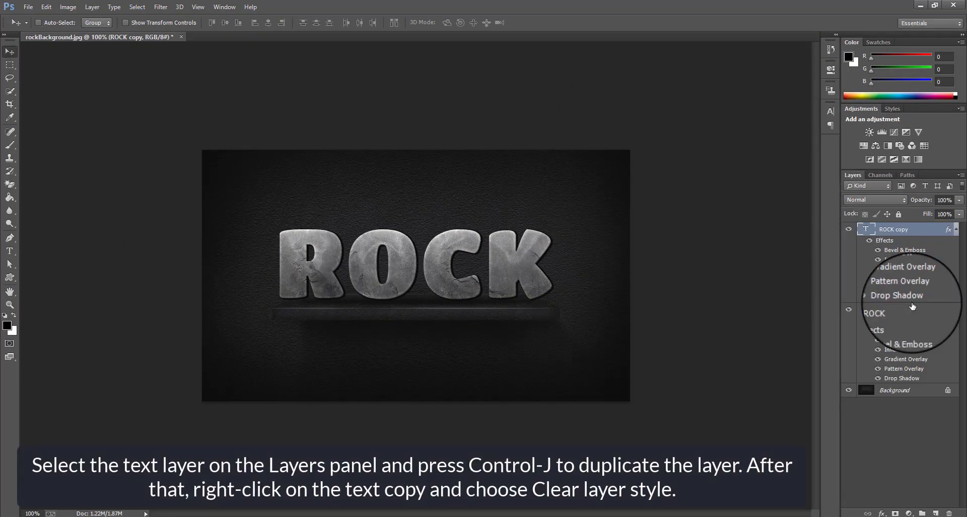
right_click(916, 231)
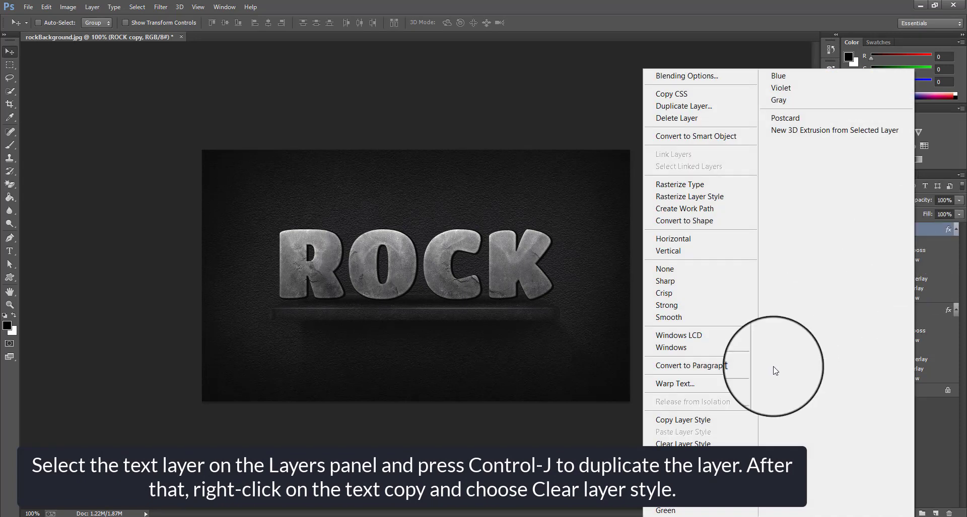
click(709, 444)
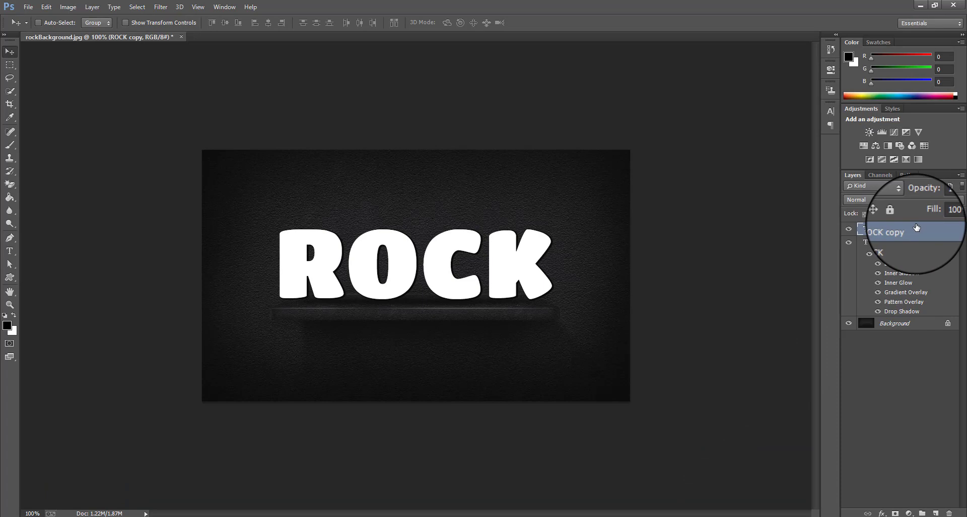
Step: Add an Inner Glow to the ROCK copy with Color Dodge blend mode, 100% opacity and color #535353
click(881, 513)
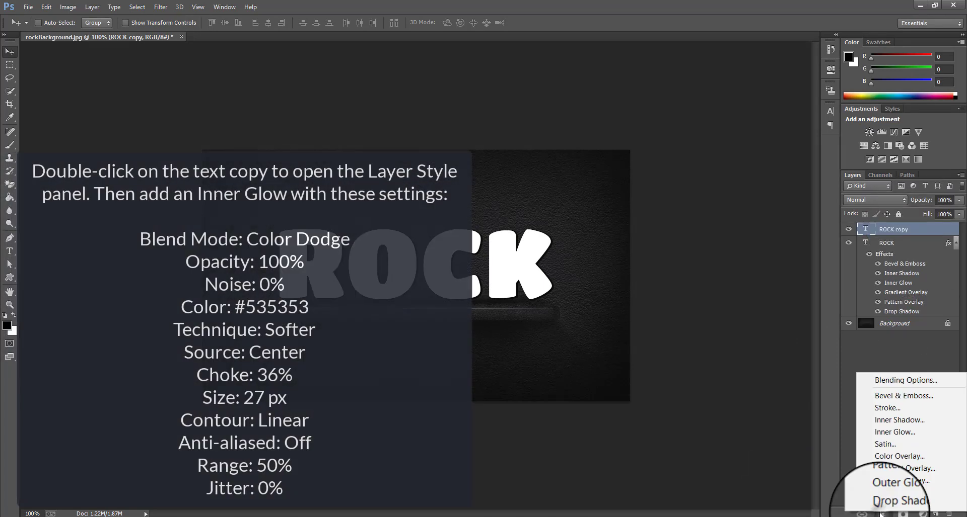
click(897, 434)
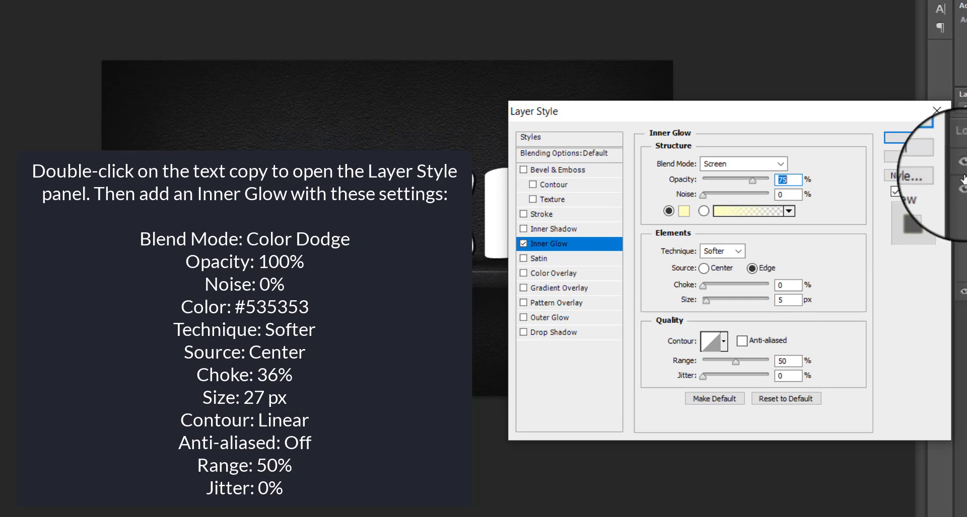
click(760, 164)
click(757, 15)
double_click(790, 180)
text(100)
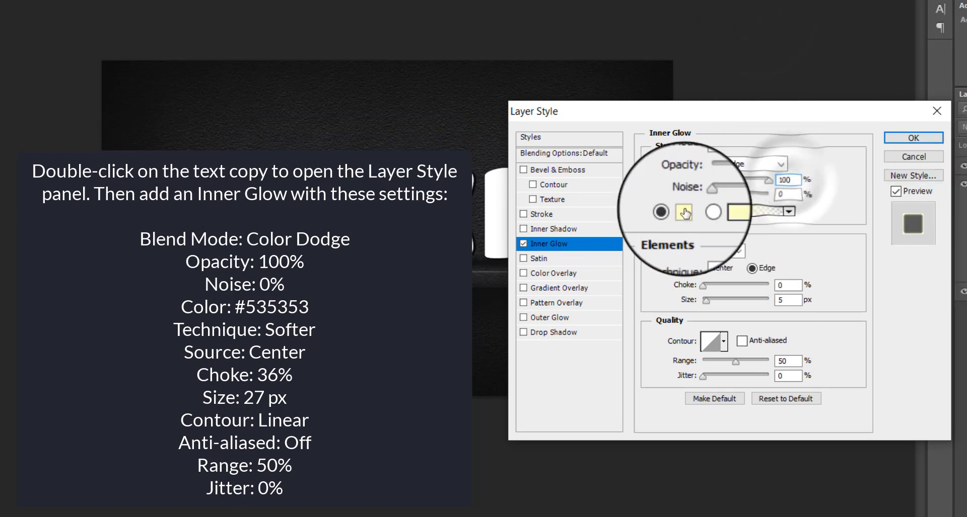
click(683, 211)
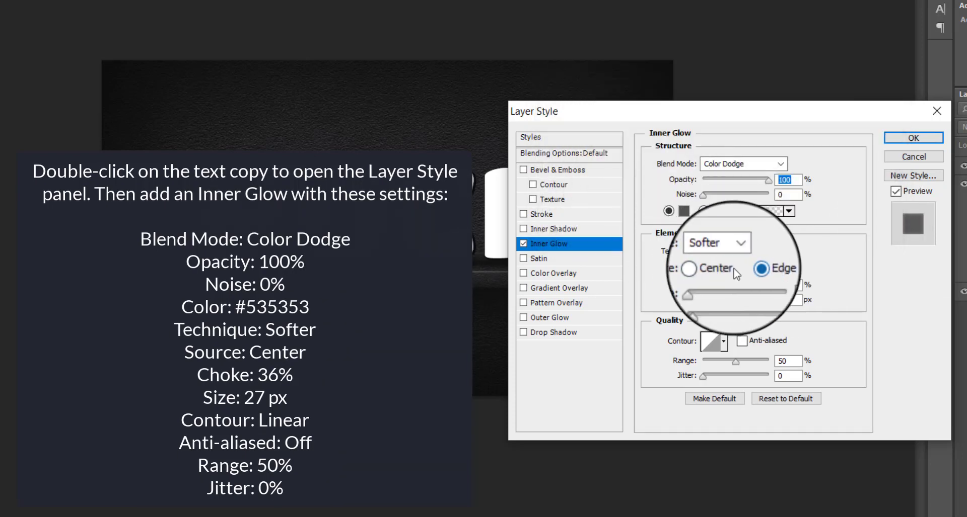
Step: Set the inner glow's source to Center, with choke 36% and size 27 px
click(730, 270)
double_click(792, 283)
text(36)
double_click(791, 299)
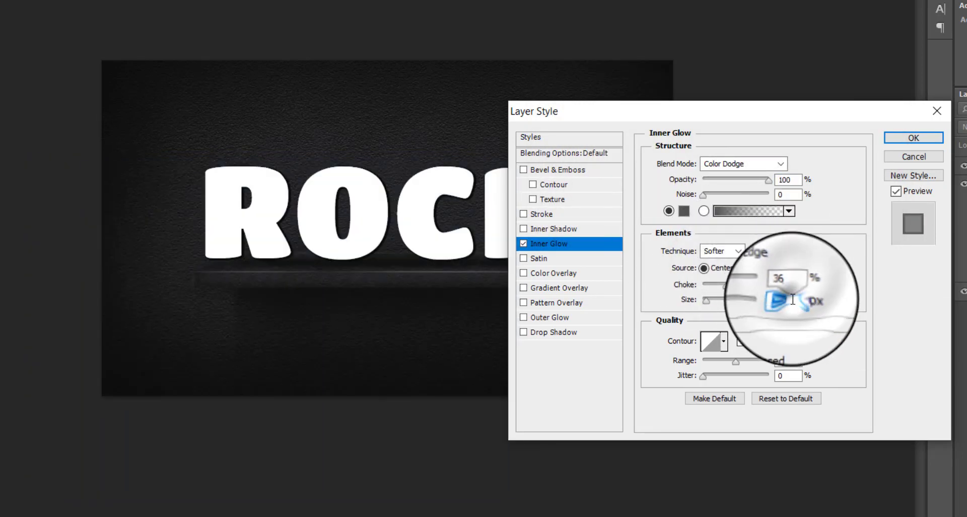
text(21)
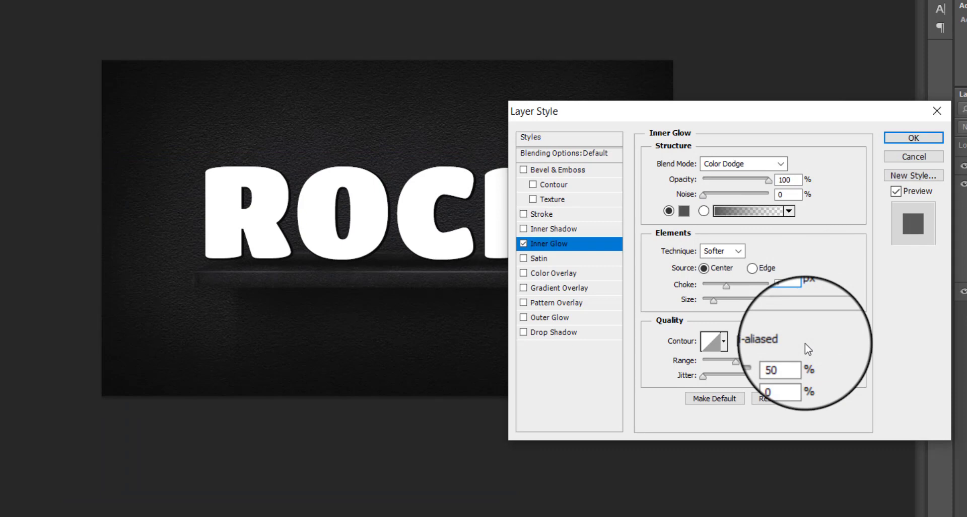
Step: Add a Gradient Overlay to the ROCK copy with Soft Light blend mode
click(557, 288)
click(727, 162)
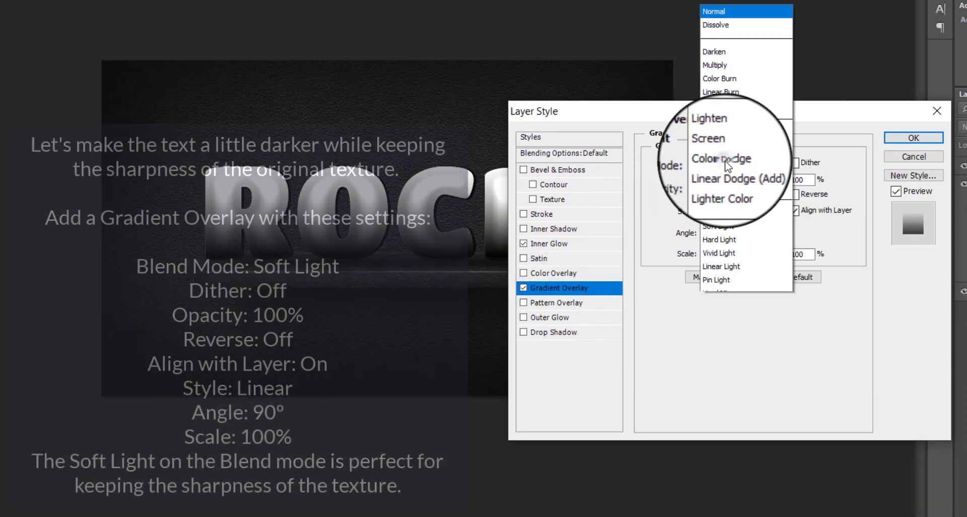
click(720, 227)
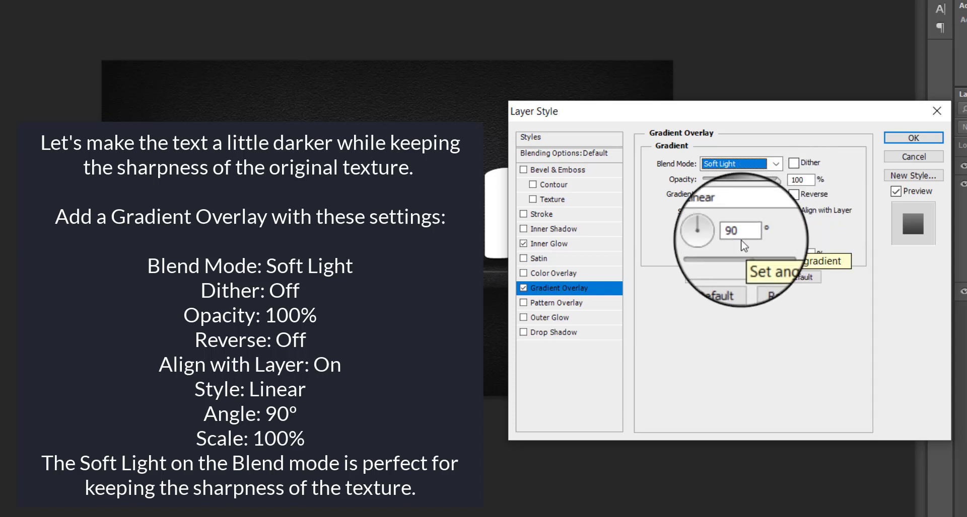
Step: Edit the overlay gradient to run from #636363 at the first stop to #3f3f3f at the last stop
click(716, 195)
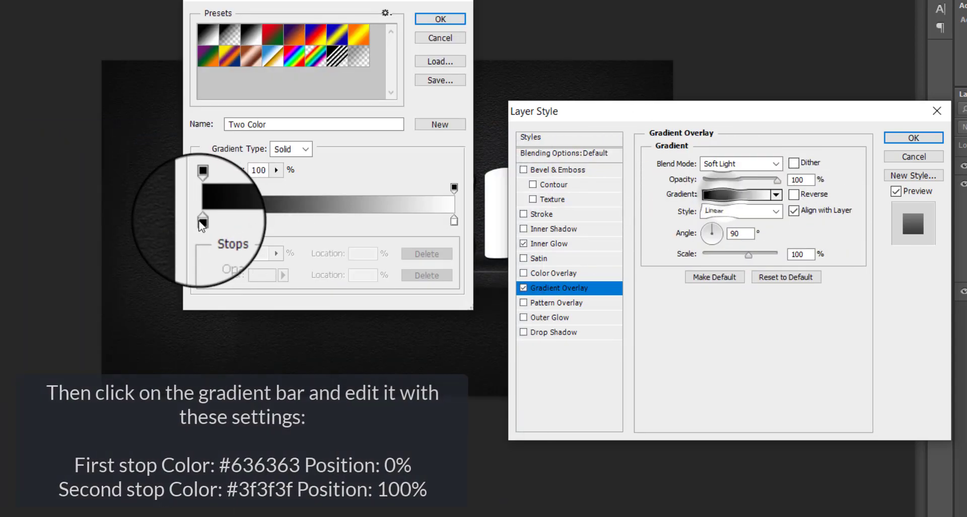
double_click(200, 221)
text(636363)
key(Return)
double_click(453, 221)
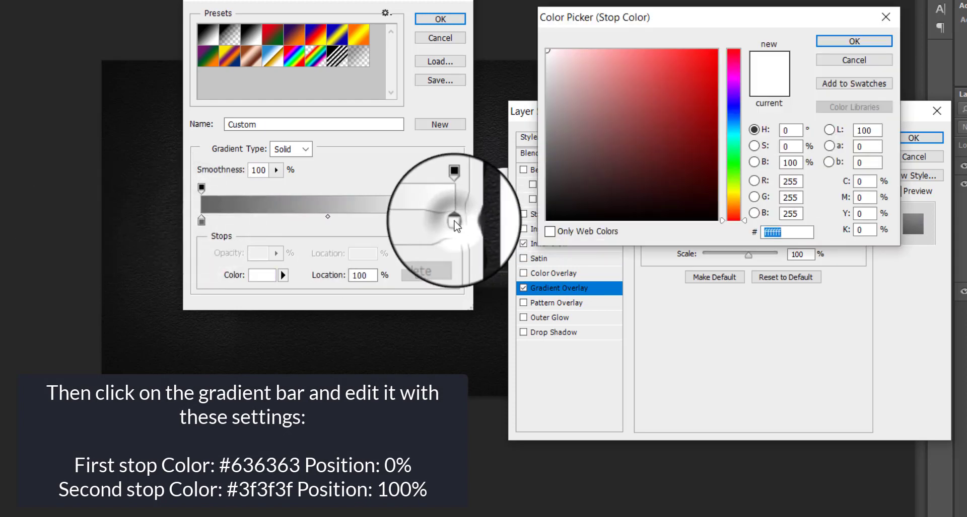
text(3f3f3f)
key(Return)
click(440, 18)
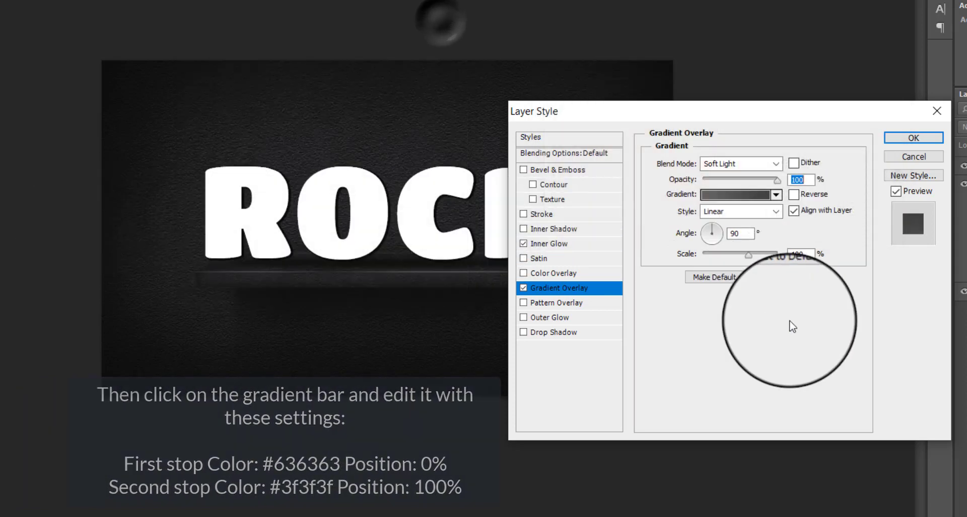
Step: Add a black Multiply Inner Shadow with 60% opacity, global light off, angle -45°, choke 64% and size 3 px
click(554, 228)
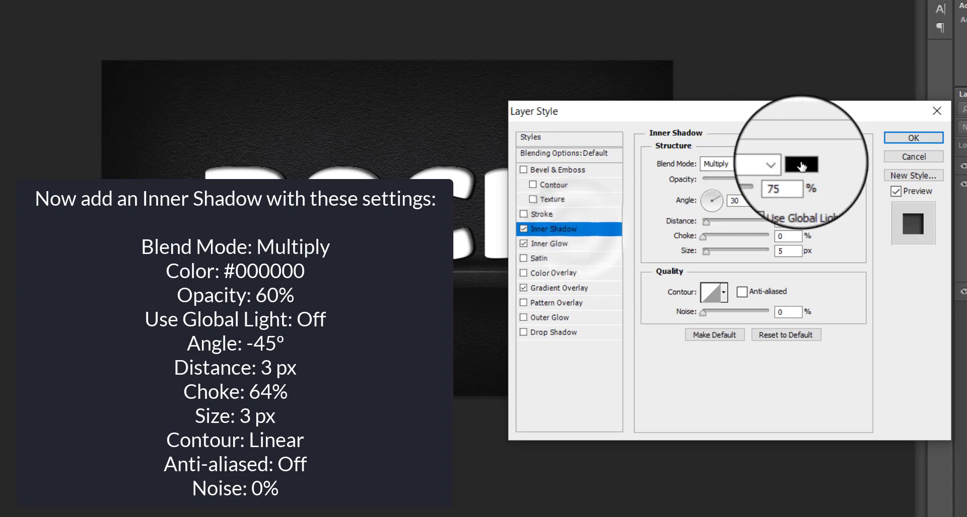
click(800, 162)
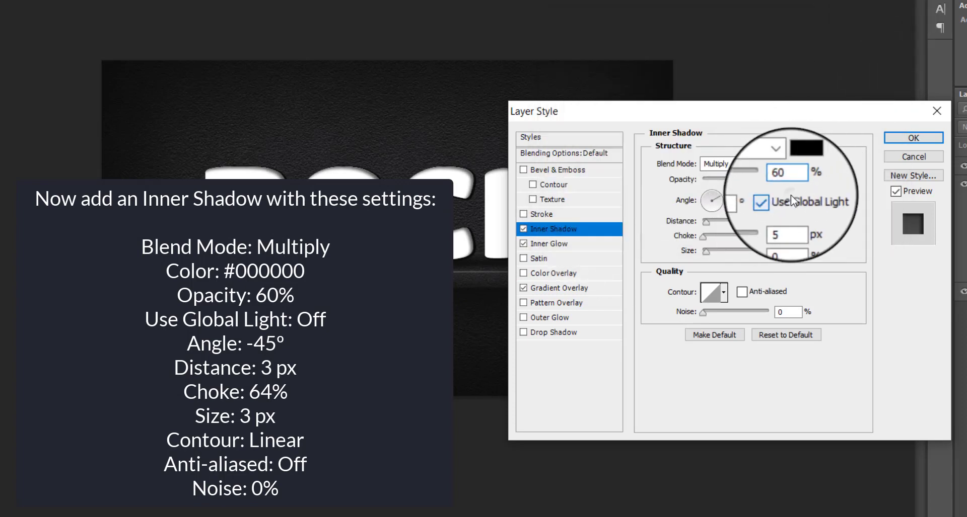
click(791, 196)
double_click(748, 200)
text(-45)
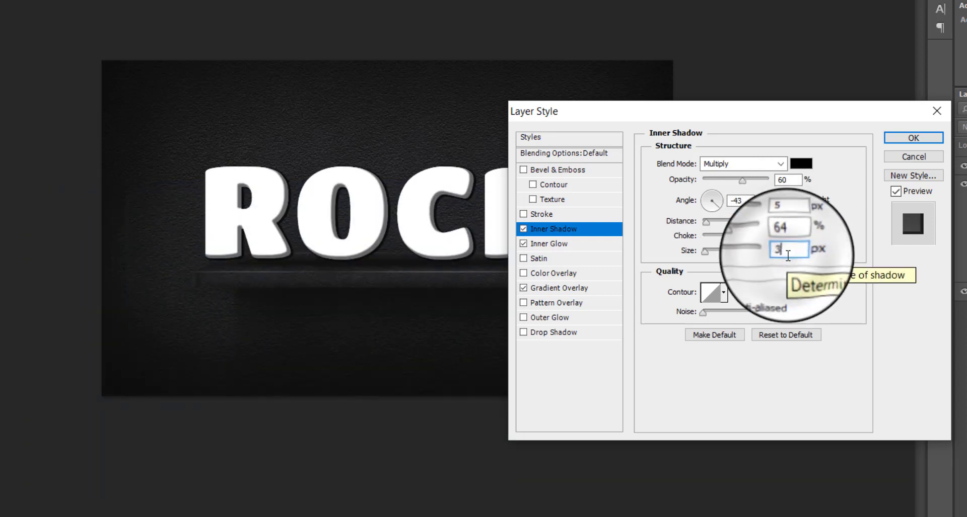
Step: Add a Bevel & Emboss effect to the ROCK copy with depth 368% and size 62 px
click(565, 172)
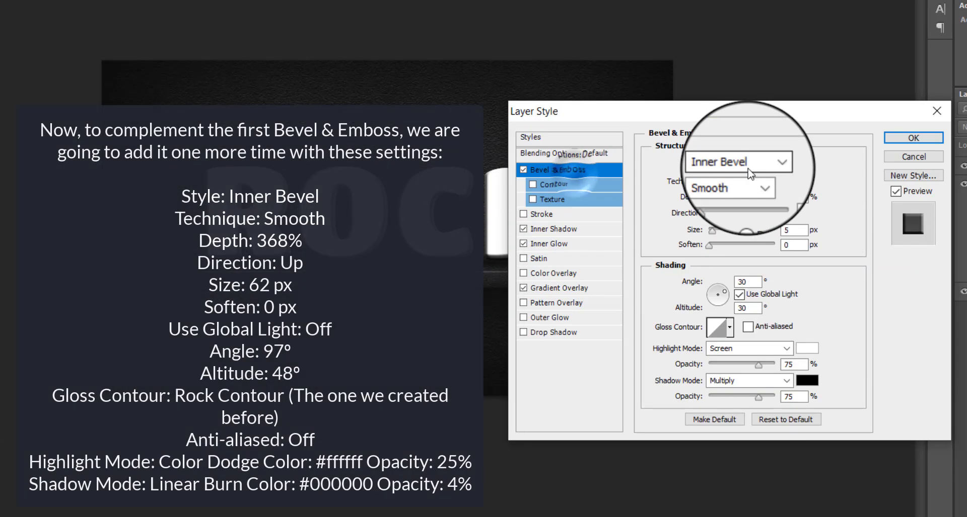
double_click(806, 200)
text(368)
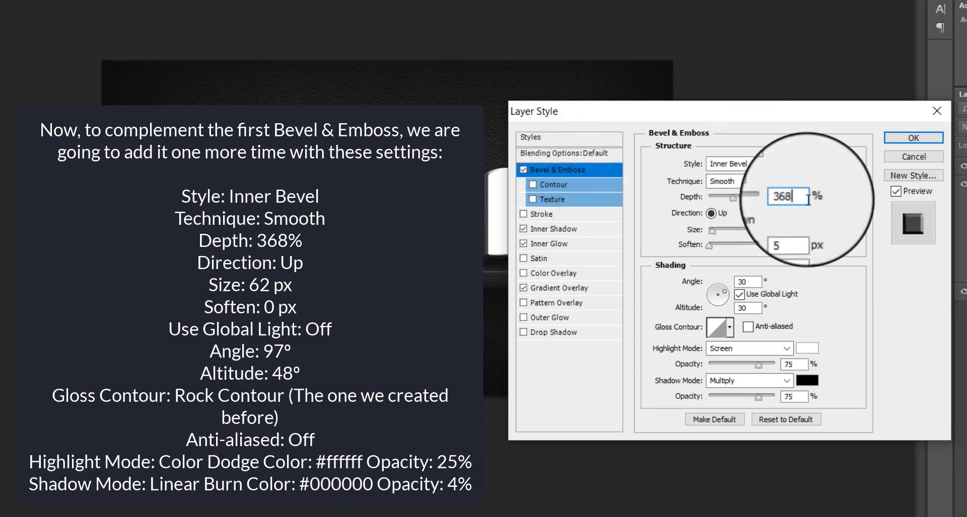
double_click(799, 231)
text(62)
Step: Turn off global light for the copy's bevel and set its angle to 97° and altitude to 48°
click(762, 294)
double_click(748, 283)
text(97)
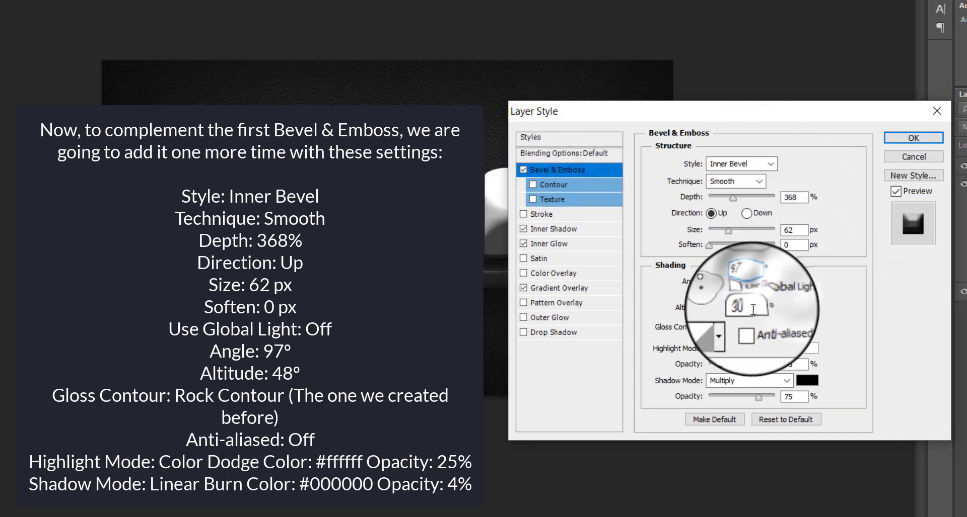
double_click(749, 308)
text(48)
Step: Apply the saved Rock contour as the gloss contour of the copy's bevel
click(730, 328)
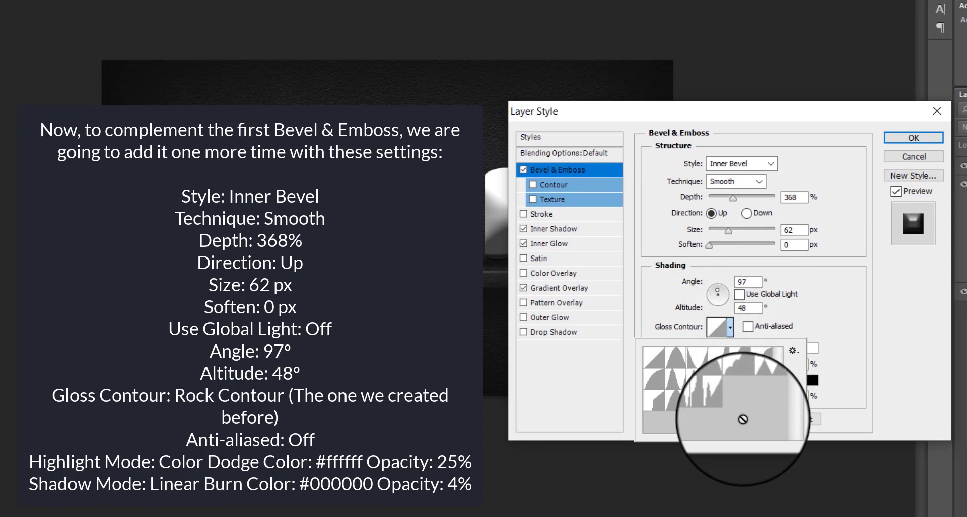
click(793, 350)
click(859, 311)
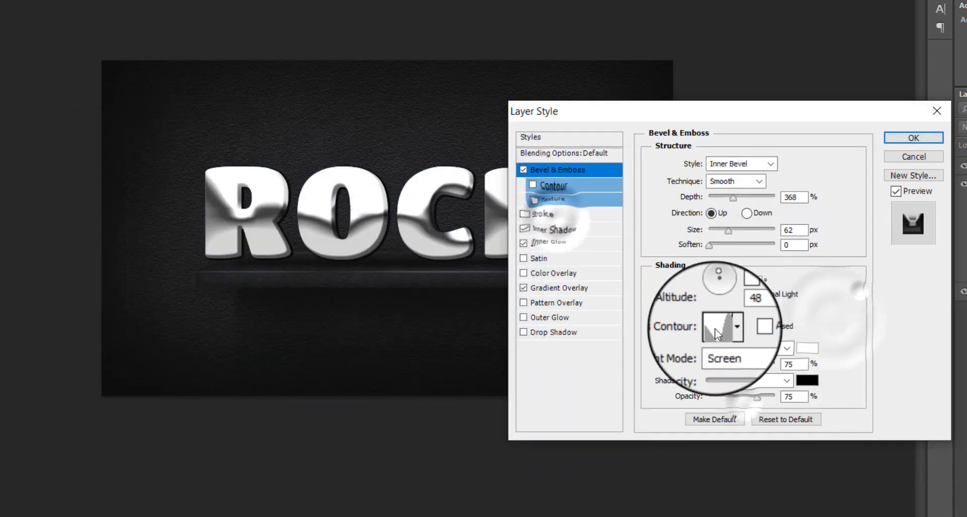
click(716, 328)
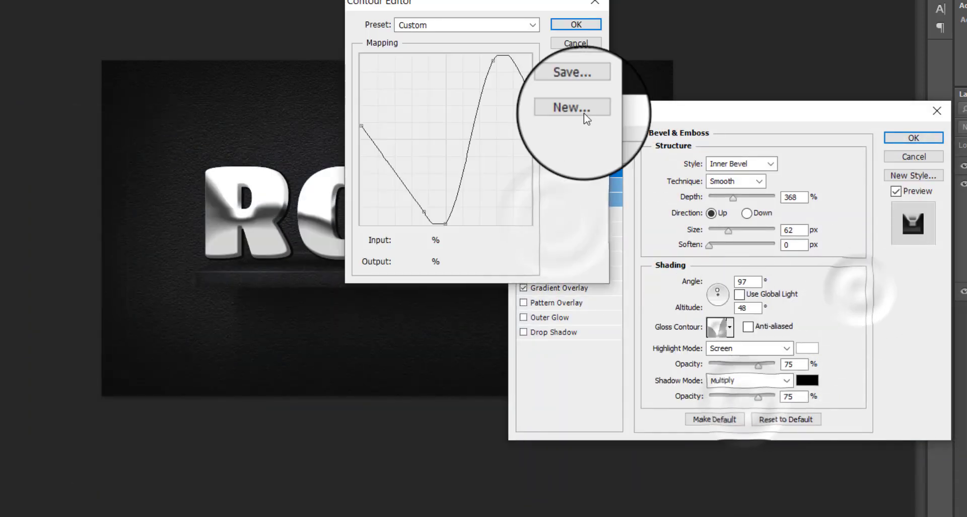
click(579, 25)
Step: Set the highlight mode of the ROCK copy's bevel to Color Dodge with 25% opacity
click(762, 349)
click(745, 67)
double_click(794, 365)
text(25)
Step: Set the shadow mode of the copy's bevel to Linear Burn with 4% opacity and choose its shadow color
click(794, 396)
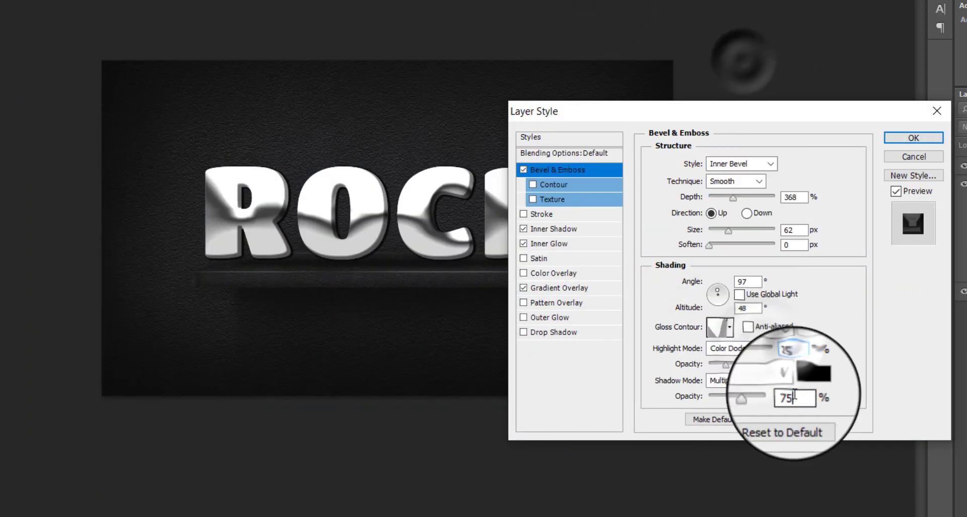
double_click(794, 396)
text(4)
click(760, 382)
click(750, 29)
click(808, 381)
click(839, 45)
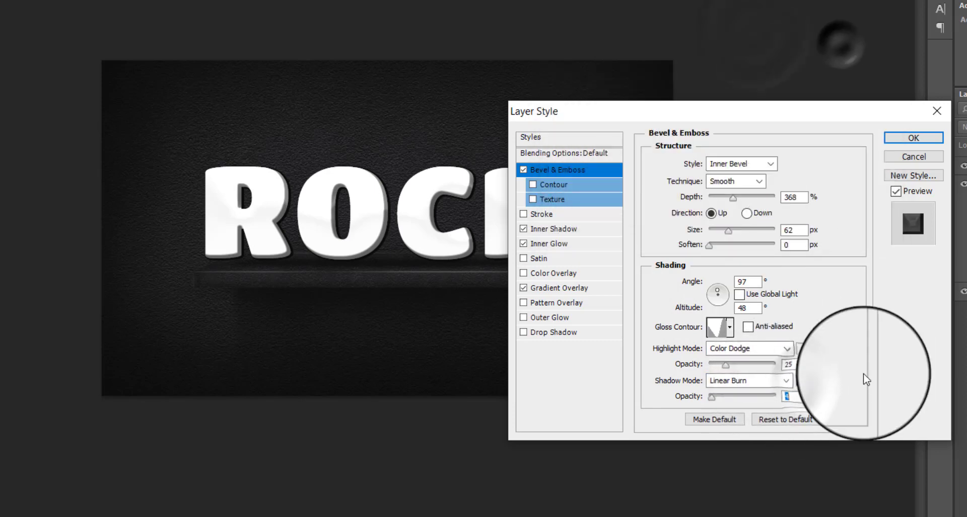
Step: Add a Normal-mode Drop Shadow to the ROCK copy with color #0d0d0d, 100% opacity, global light off and angle 145°
click(553, 332)
click(740, 164)
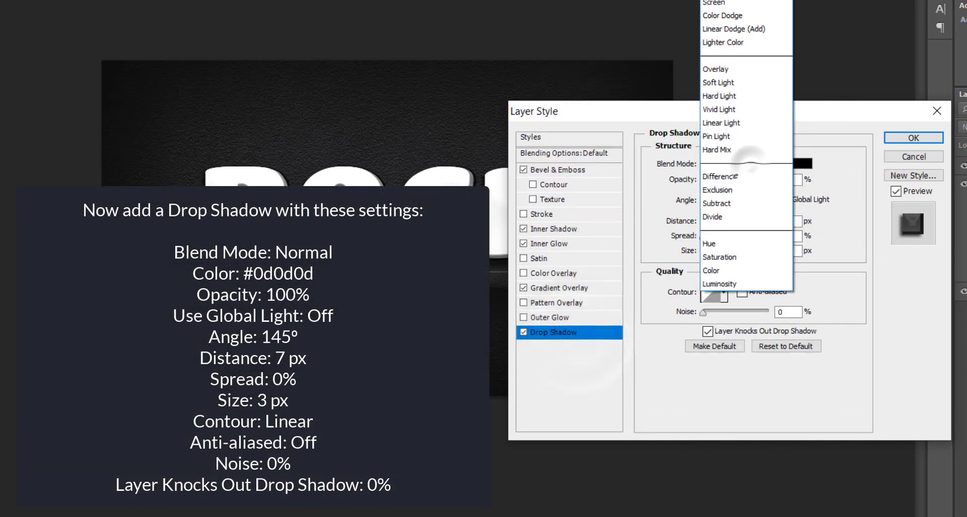
click(740, 1)
click(801, 164)
click(843, 41)
drag(792, 180, 730, 199)
text(100)
click(794, 198)
text(145)
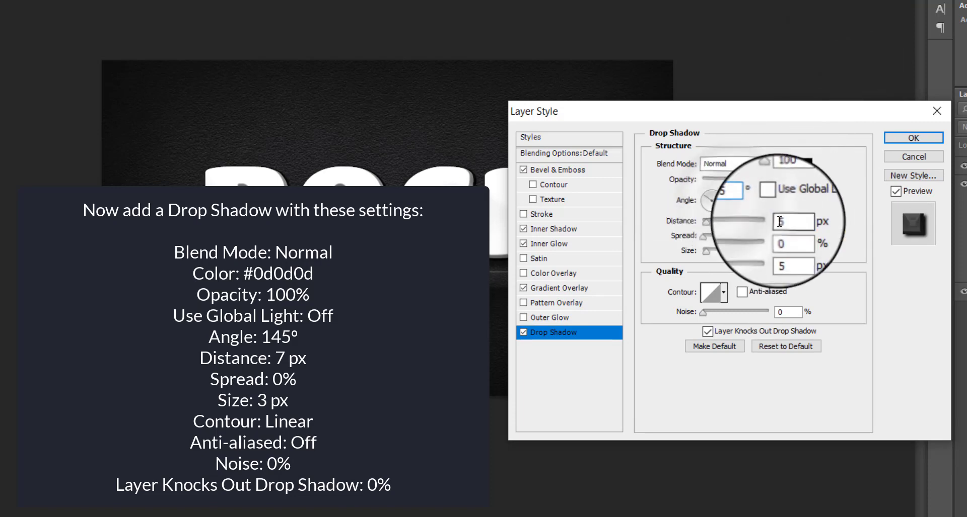
Step: Set the drop shadow's distance to 7 px and size to 3 px, and apply the layer style
double_click(782, 222)
text(7)
double_click(793, 266)
text(3)
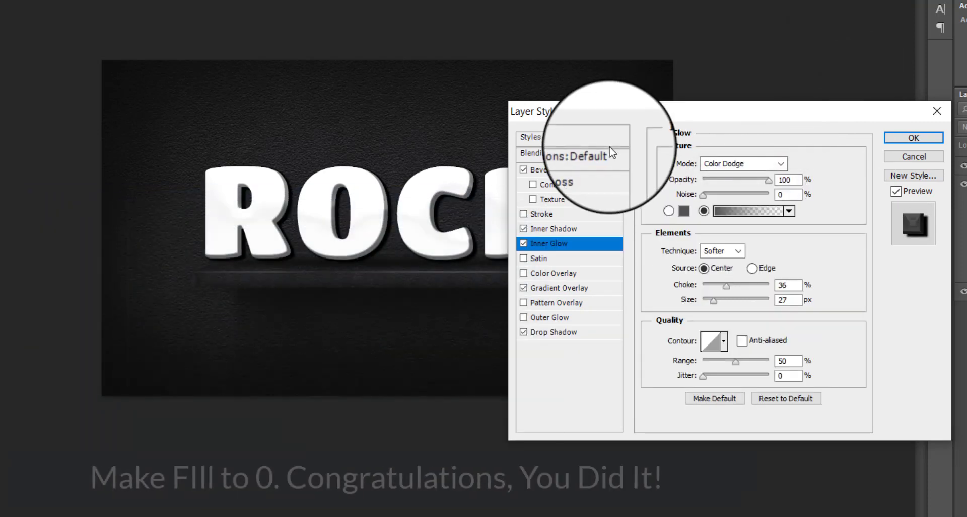
click(913, 138)
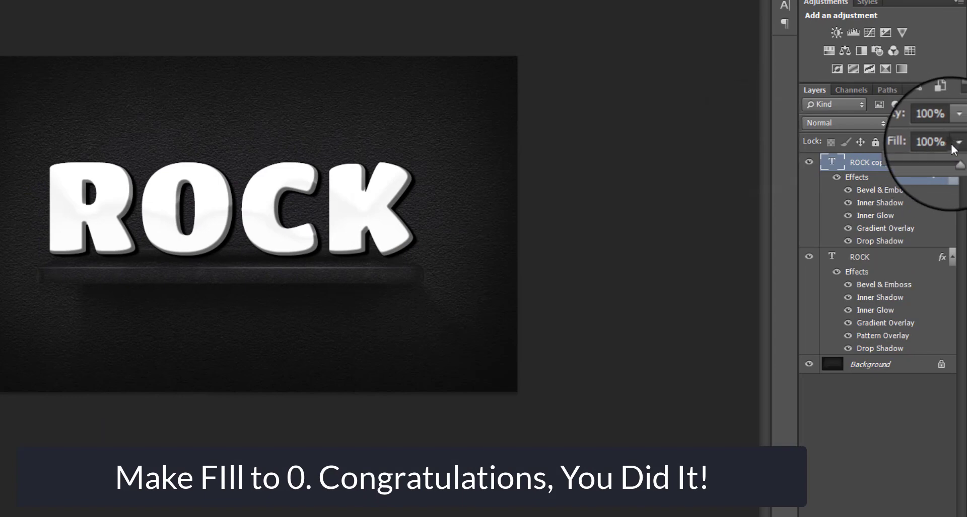
Step: Set the ROCK copy layer's fill to 0% and show the finished artwork in full-screen mode
drag(929, 162, 880, 154)
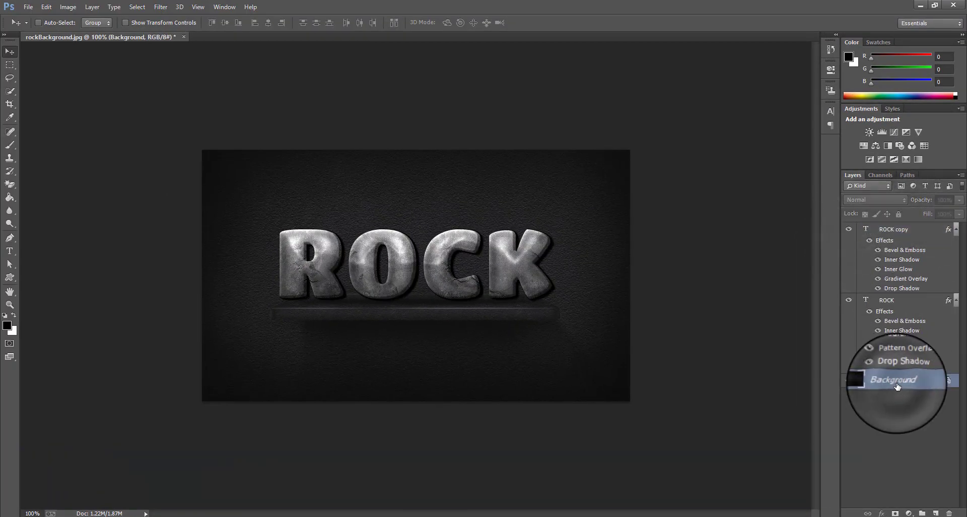
key(f)
key(f)
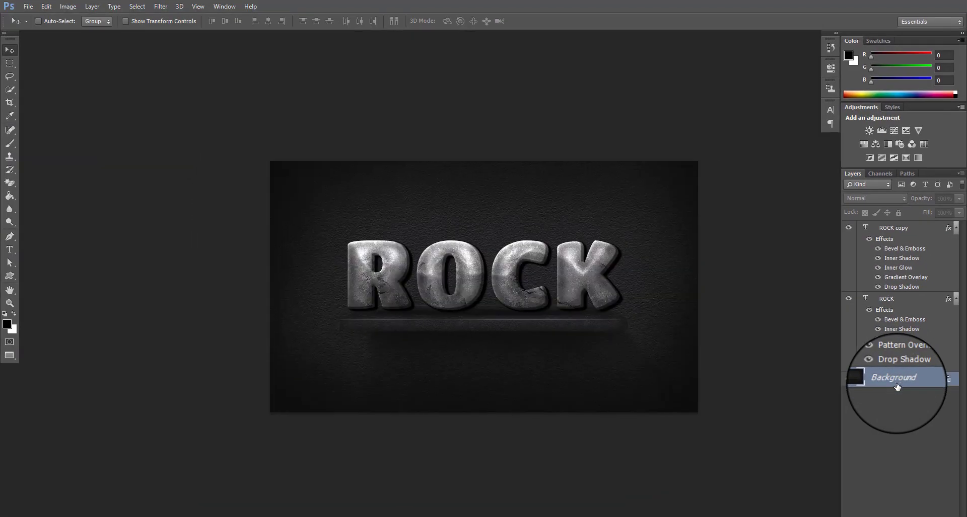
click(898, 387)
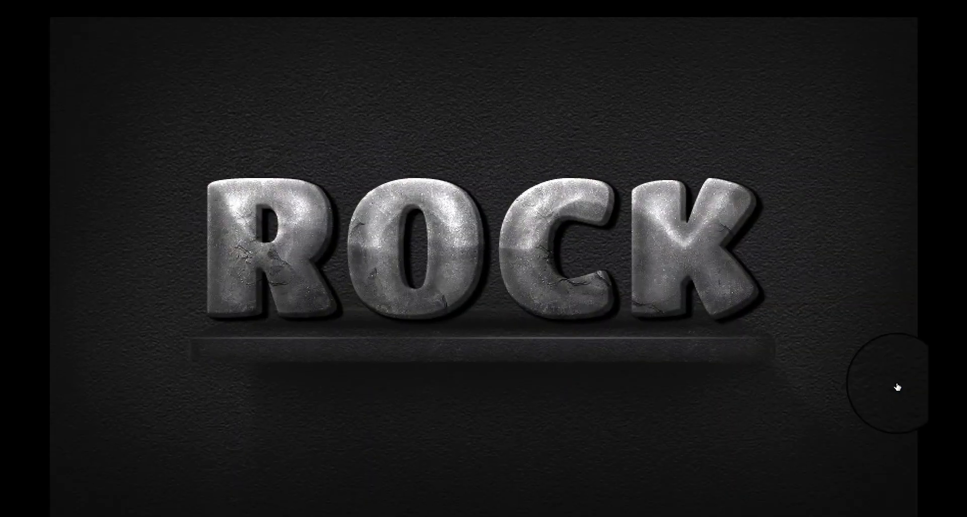